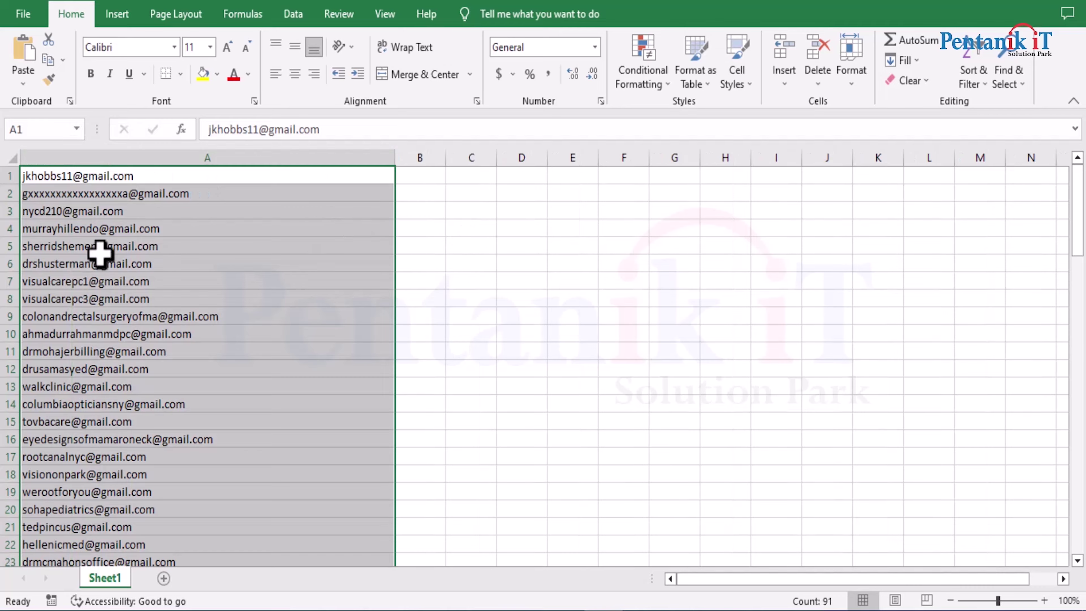
Delete row 2, which holds a placeholder address, from the e-mail list
scroll(177, 281, "up", 1)
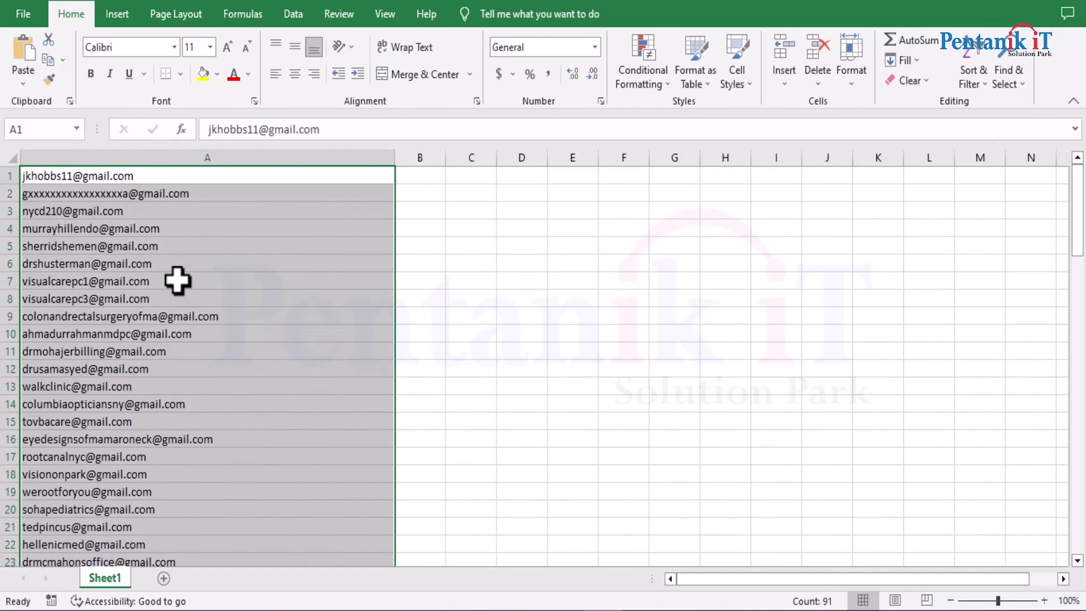
left_click(5, 193)
key("ctrl+minus")
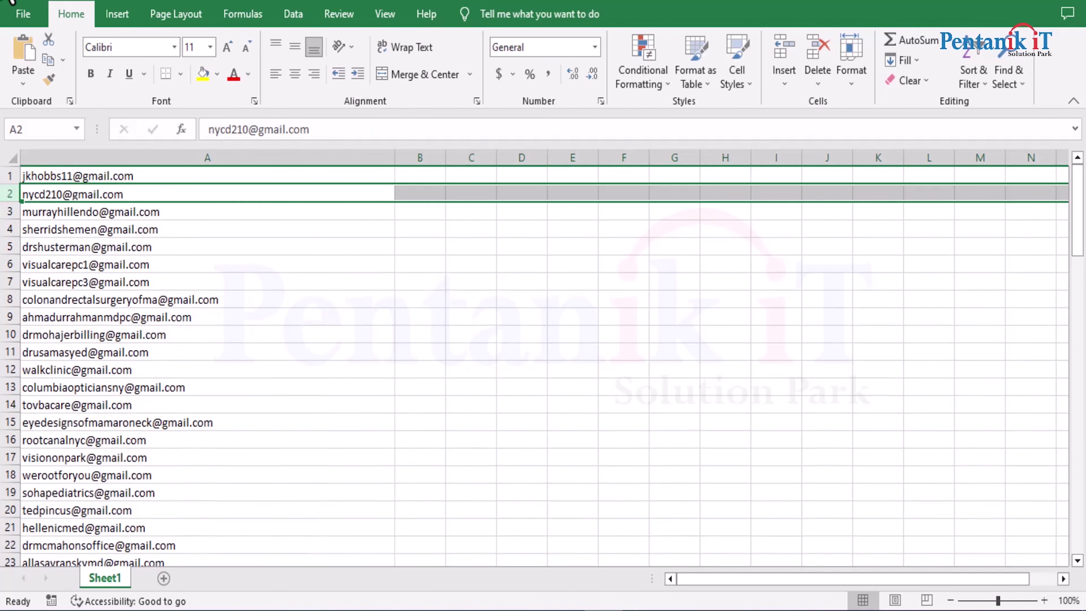
Delete rows 90 to 95 with the extension's upgrade note, and clear the invalid address in row 89
scroll(341, 423, "down", 20)
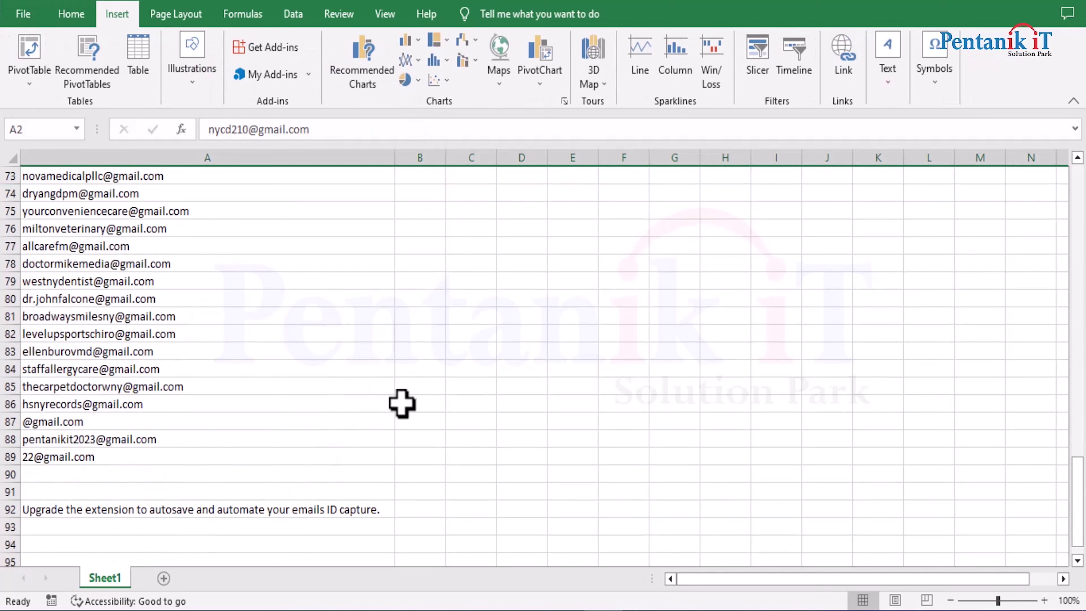
scroll(402, 419, "up", 4)
left_click_drag(13, 263, 60, 349)
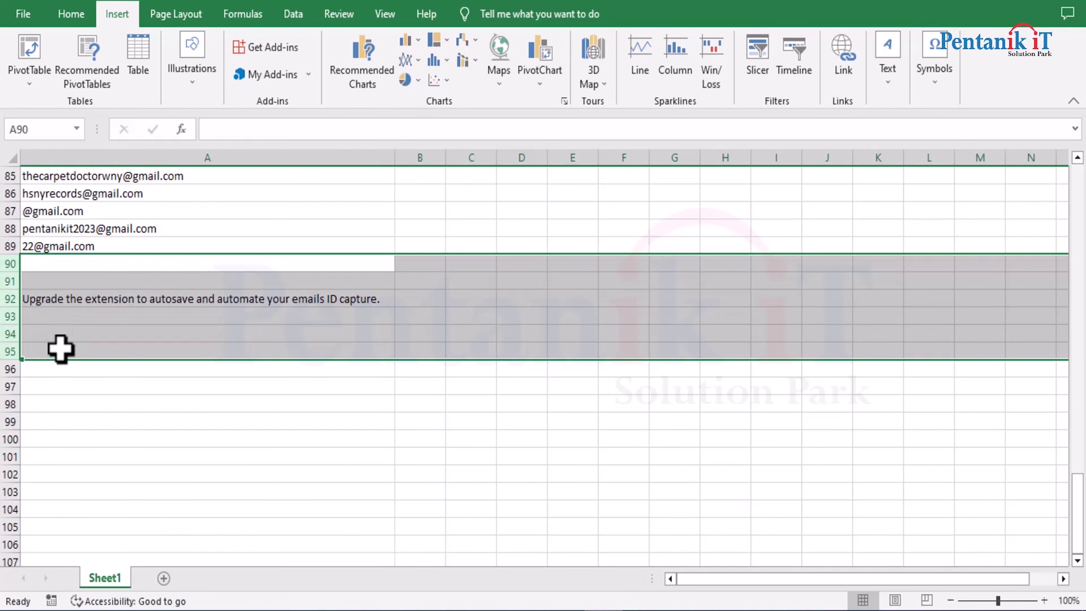
key("ctrl+minus")
left_click(9, 245)
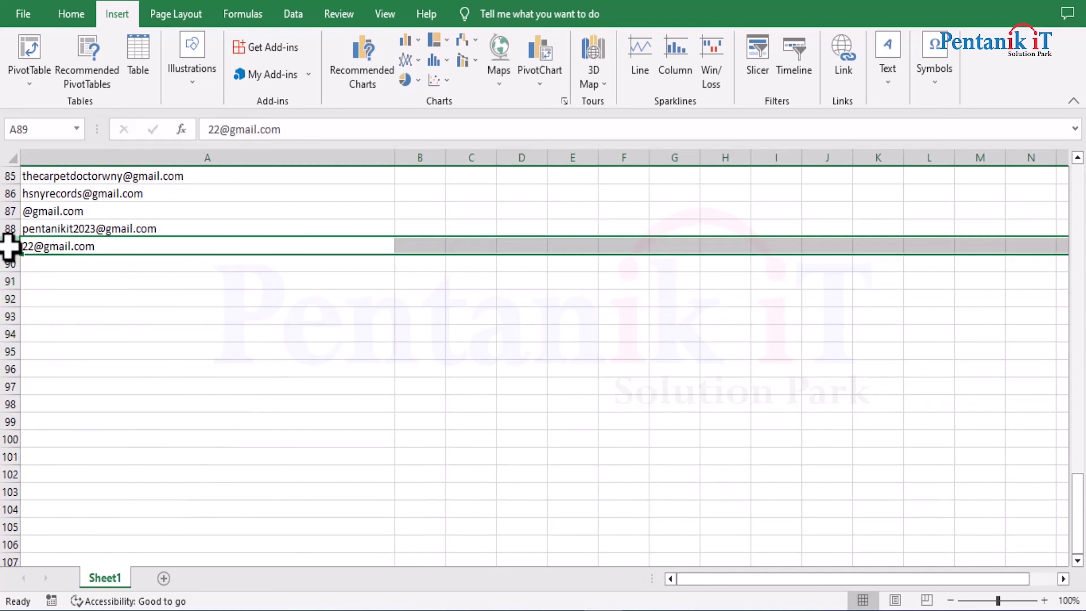
key("Delete")
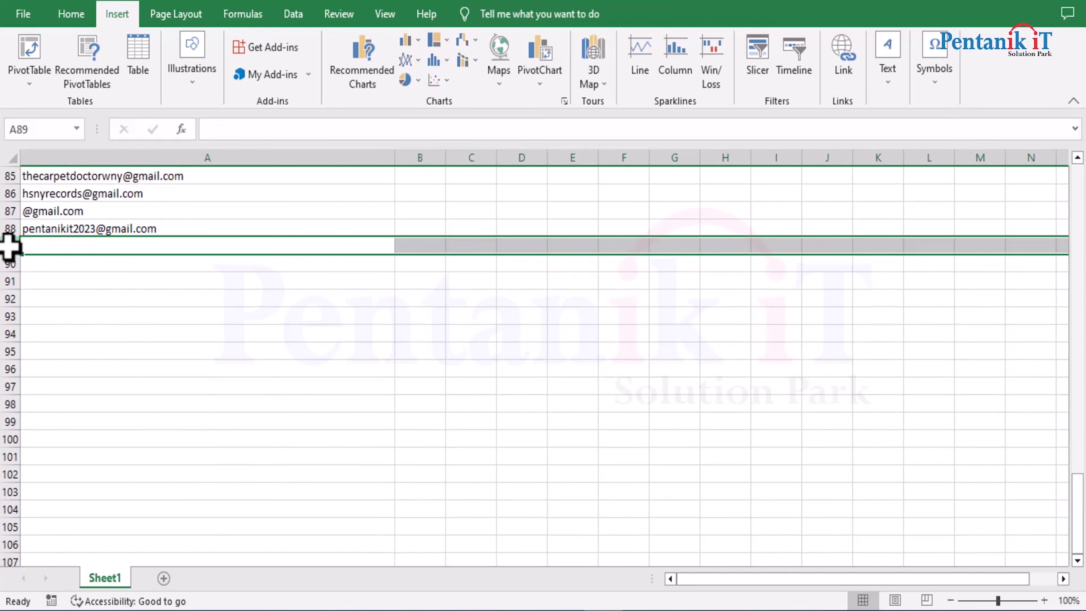
scroll(124, 287, "up", 20)
scroll(137, 284, "up", 6)
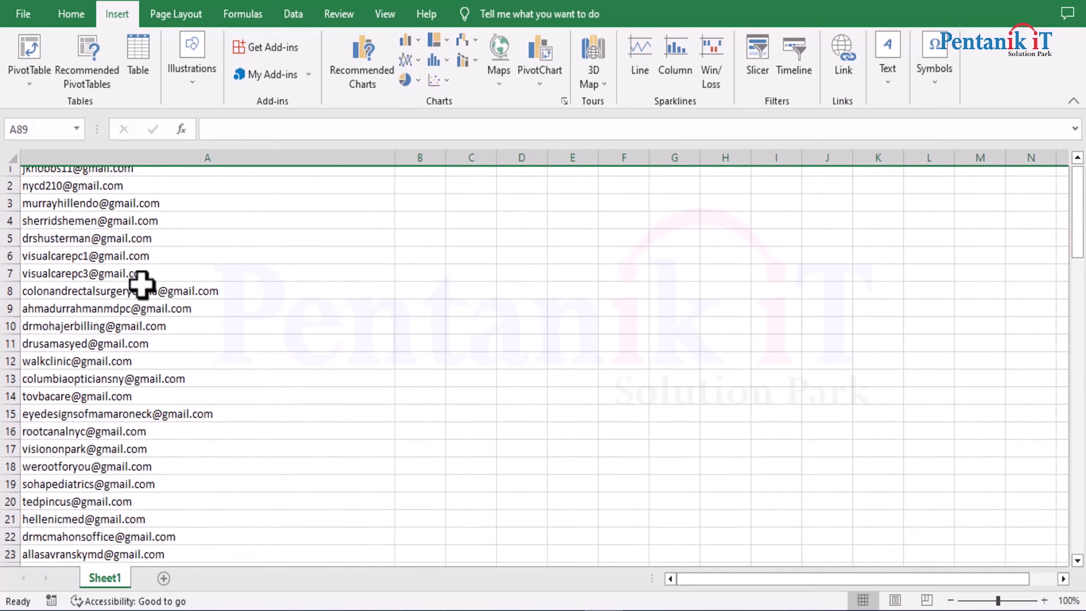
scroll(179, 231, "down", 13)
scroll(201, 227, "down", 14)
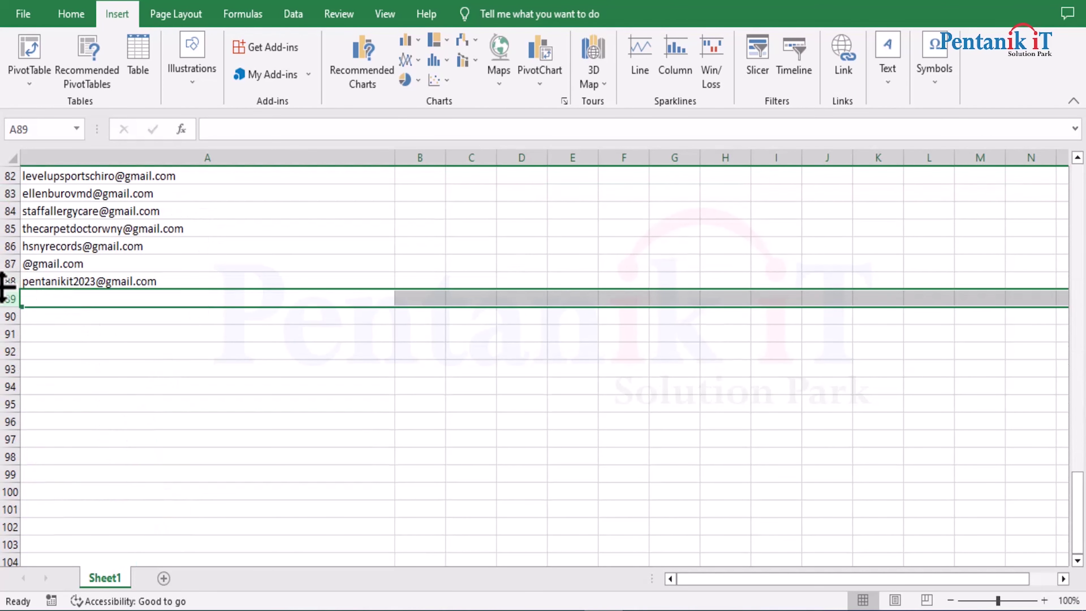
left_click(7, 282)
left_click(189, 358)
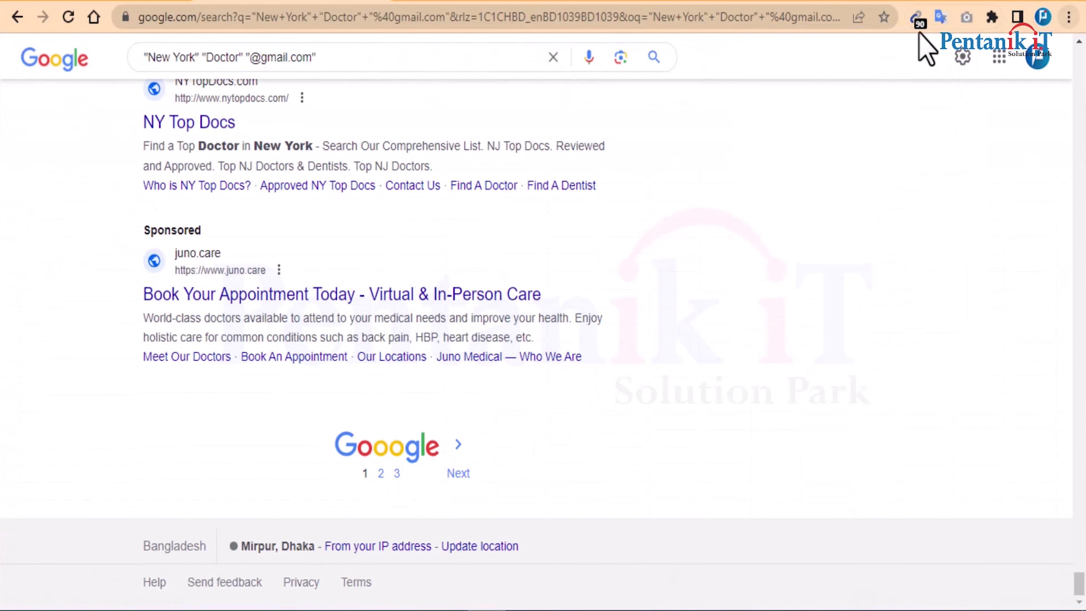
Copy all addresses Email Extractor collects from page 2 of the Google results in Chrome into the Excel sheet, starting at cell A89
left_click(381, 472)
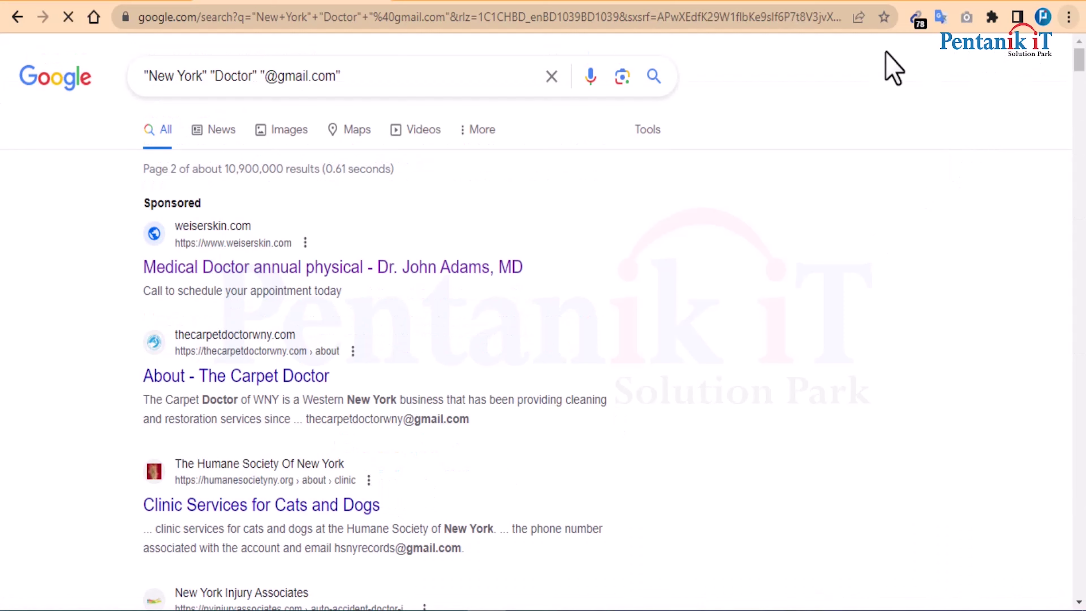
scroll(424, 308, "down", 20)
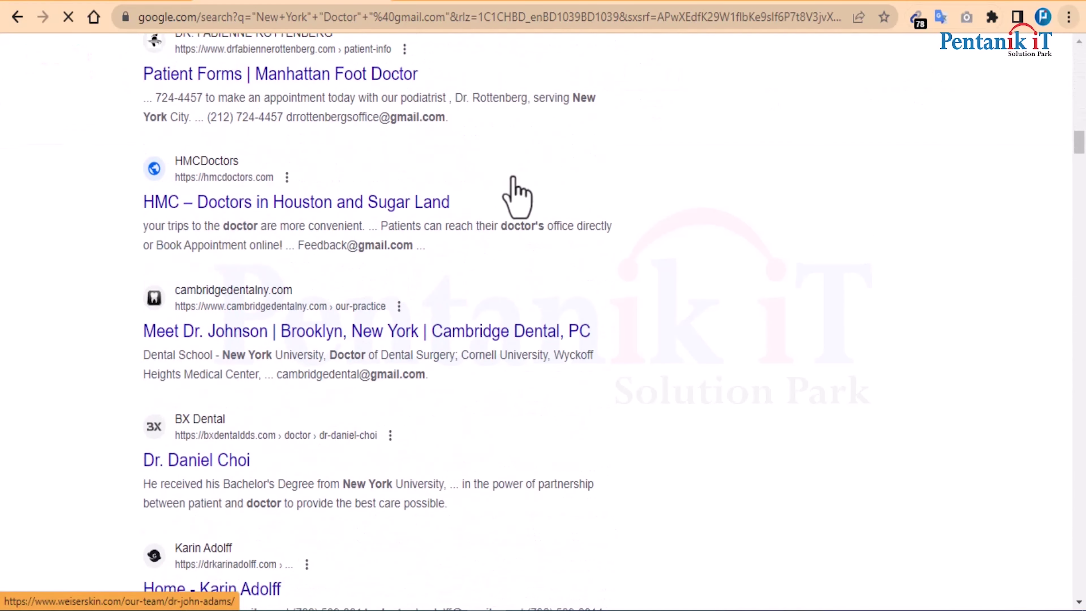
left_click(918, 25)
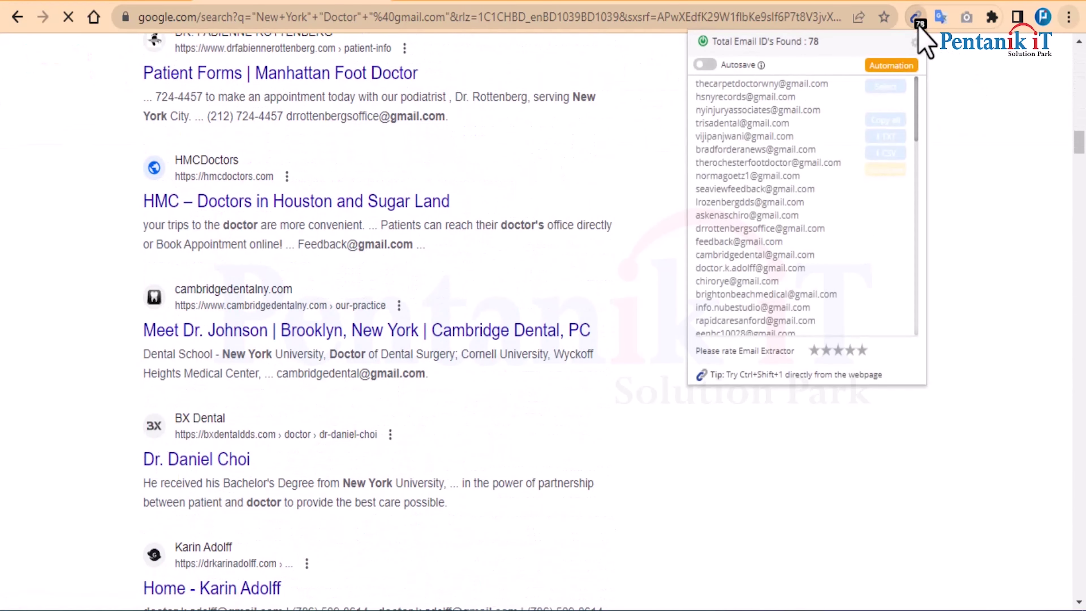
left_click(884, 118)
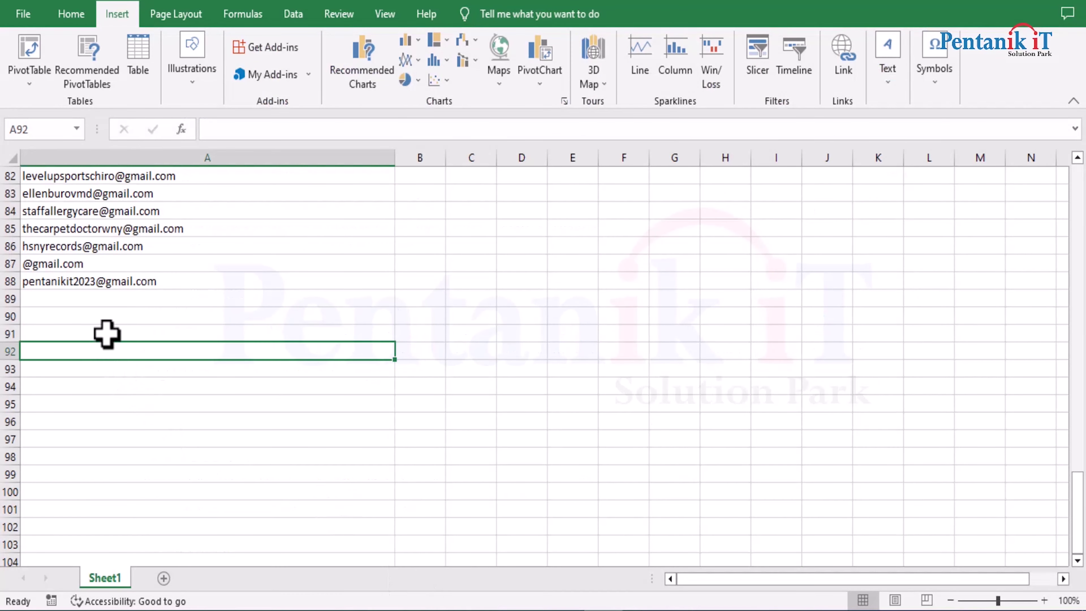
left_click(107, 298)
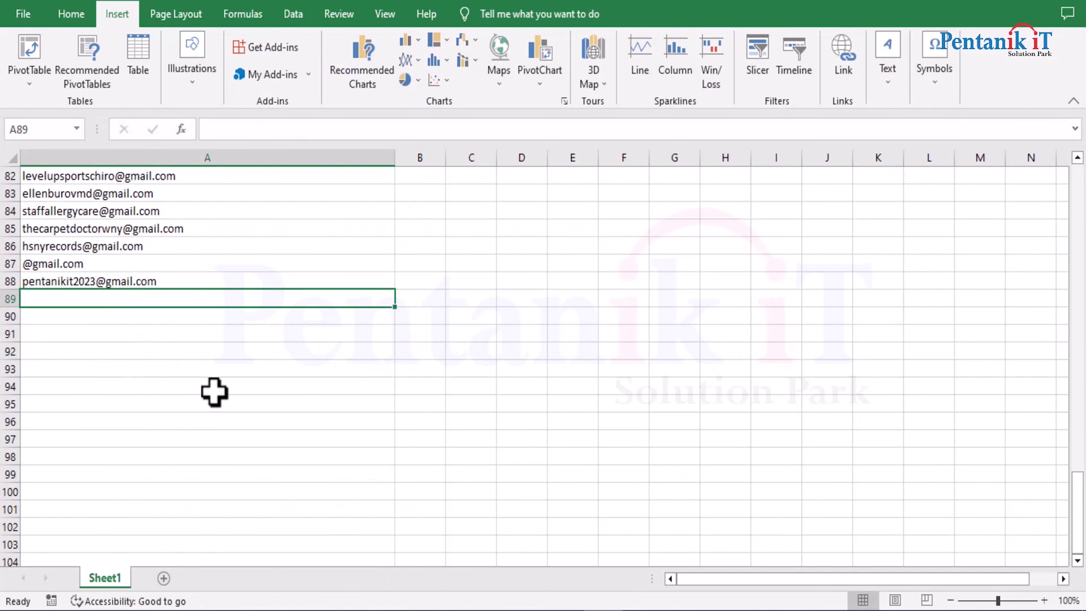
key("ctrl+v")
Switch back to Chrome and open page 3 of the Google search results
key("alt+Tab")
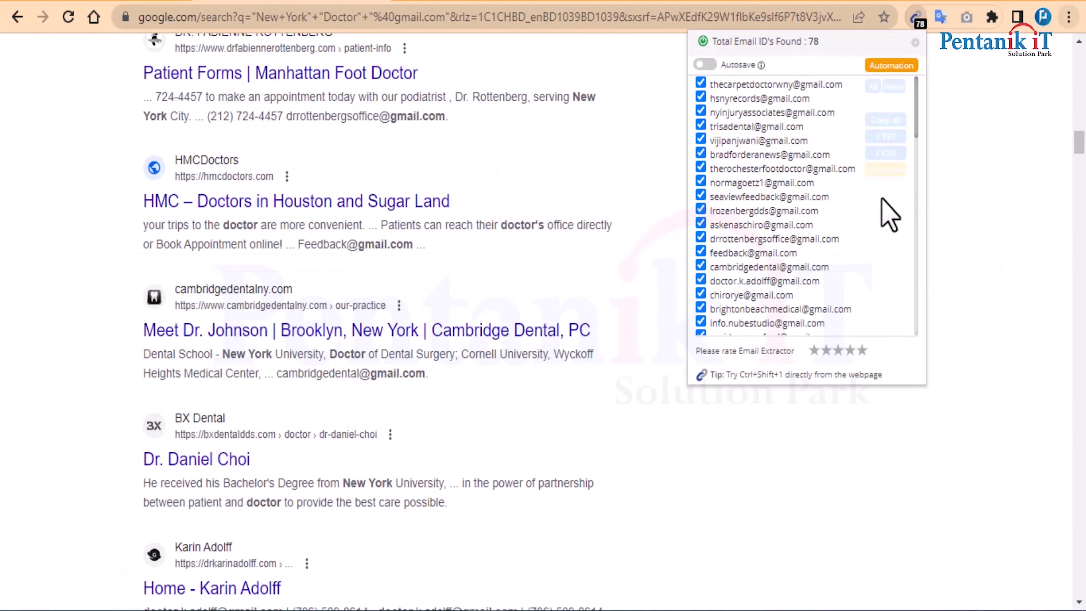
scroll(443, 484, "down", 20)
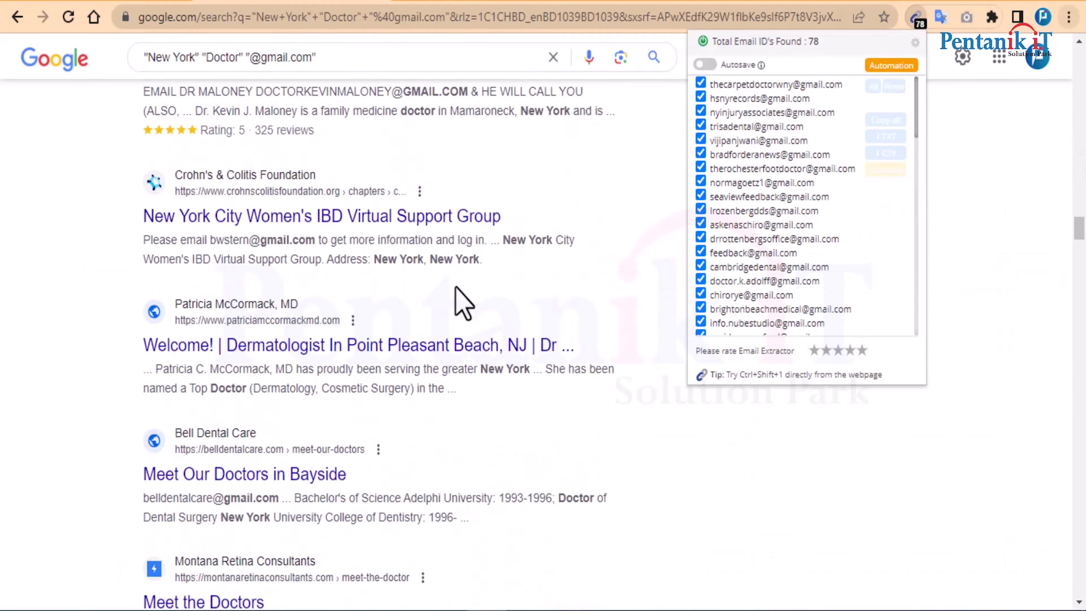
scroll(444, 325, "down", 20)
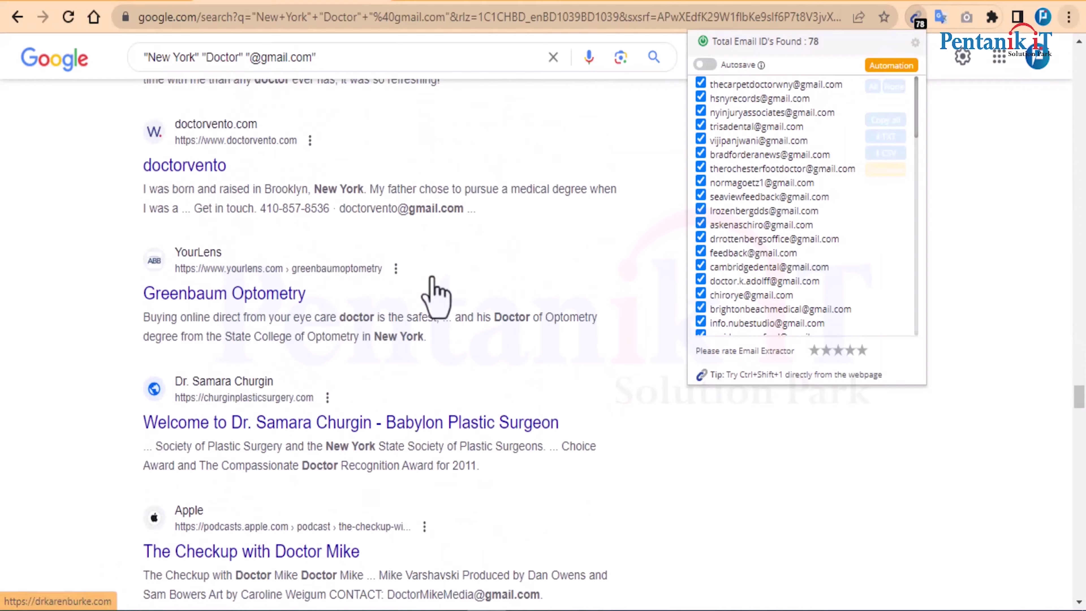
scroll(429, 304, "down", 20)
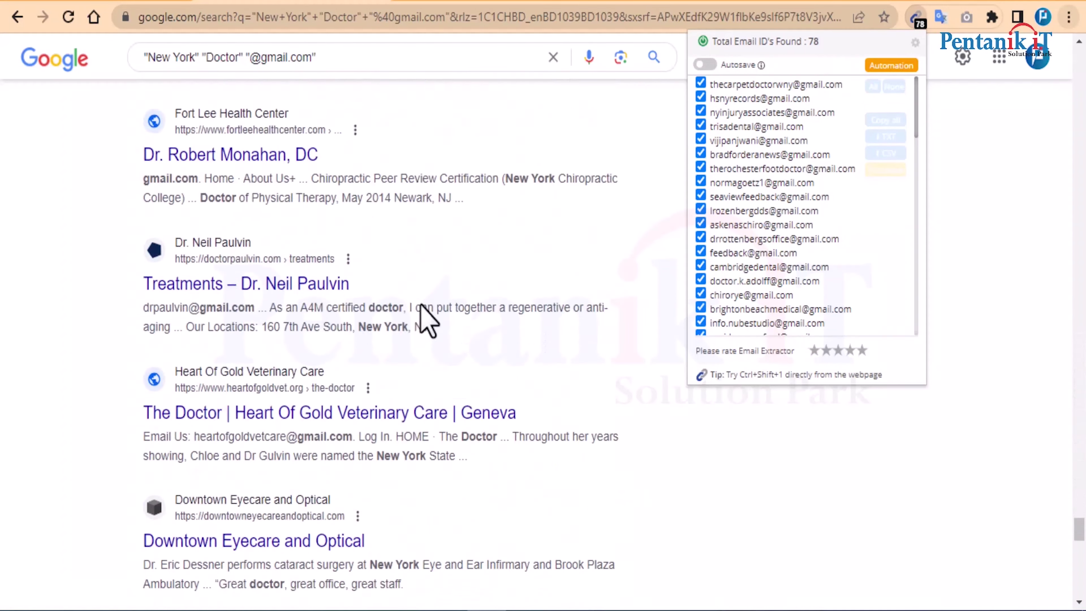
scroll(432, 318, "down", 10)
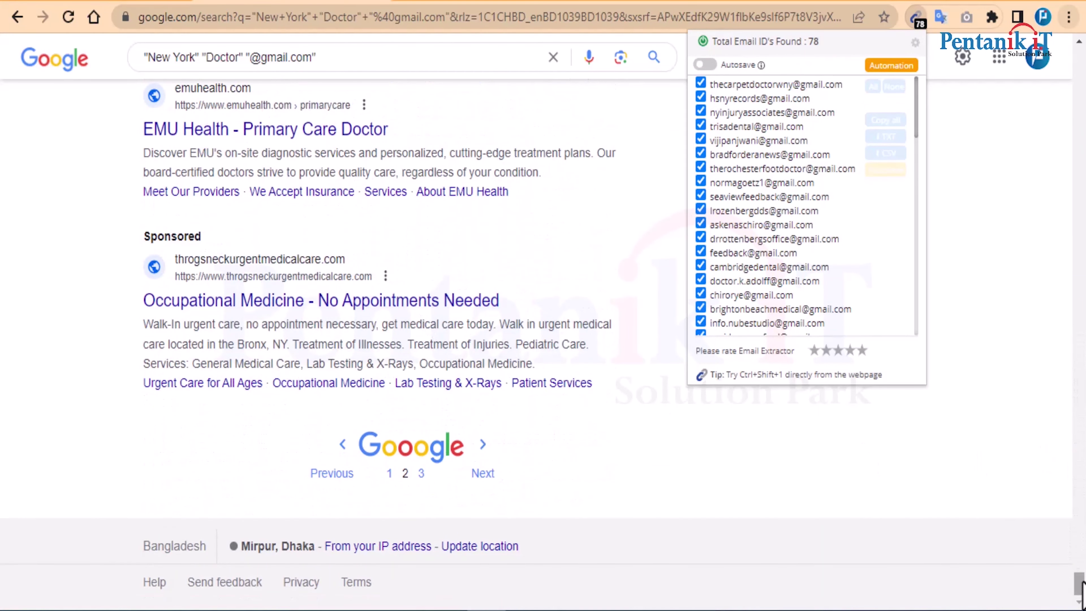
left_click(1081, 586)
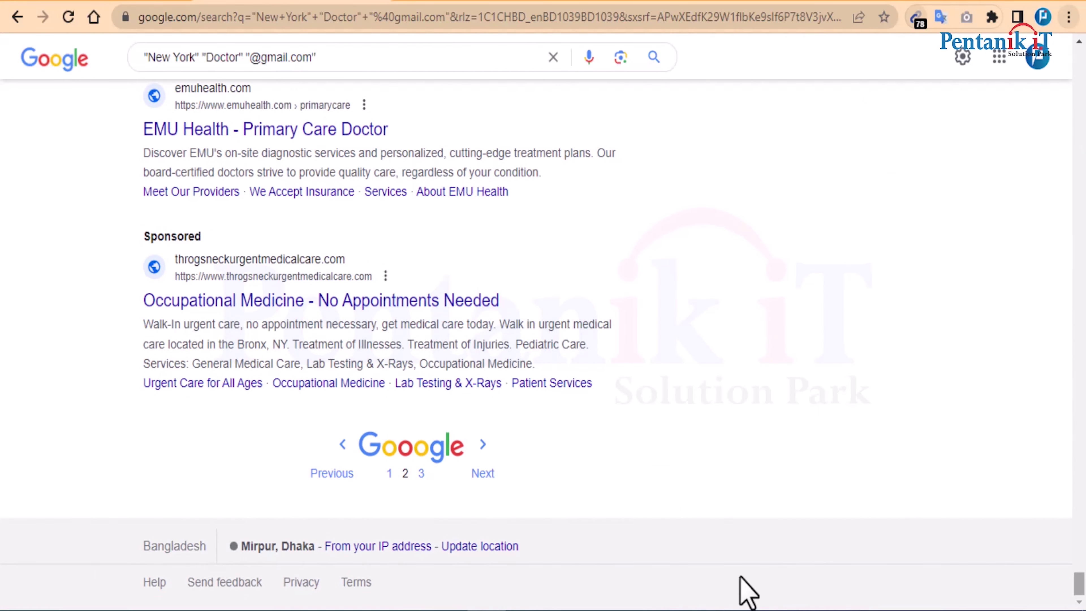
left_click(421, 474)
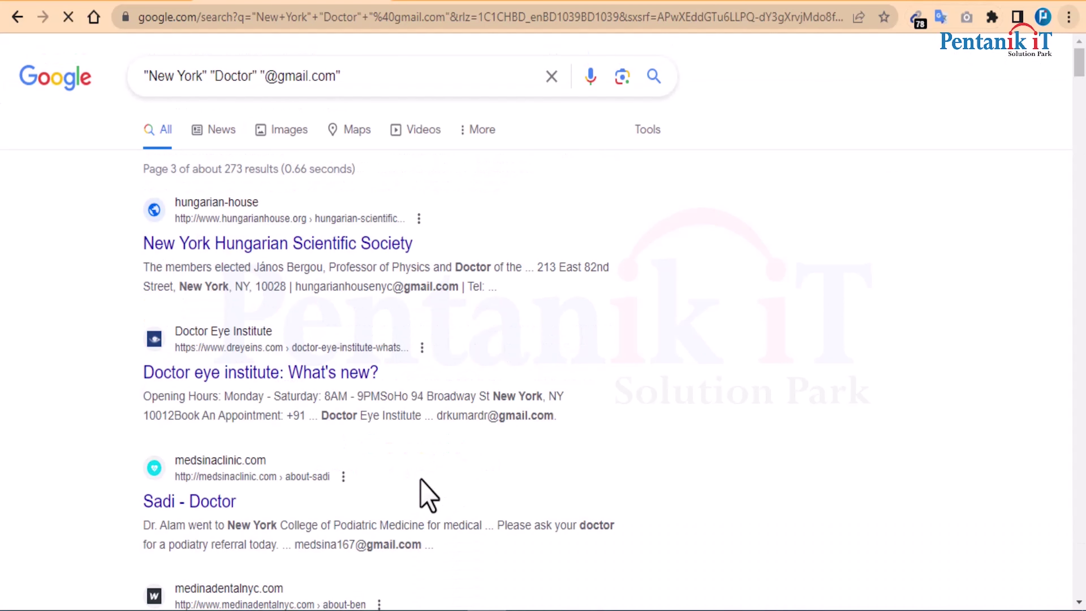
Select and copy all addresses Email Extractor collects from results page 3, and paste them into the Excel sheet at cell A167
left_click(915, 19)
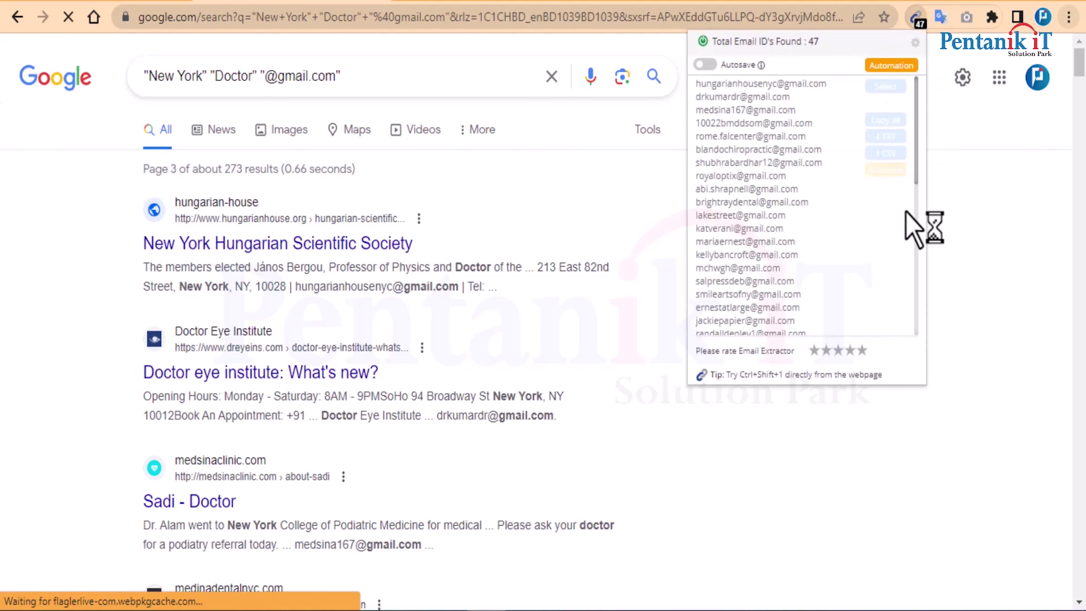
left_click(884, 86)
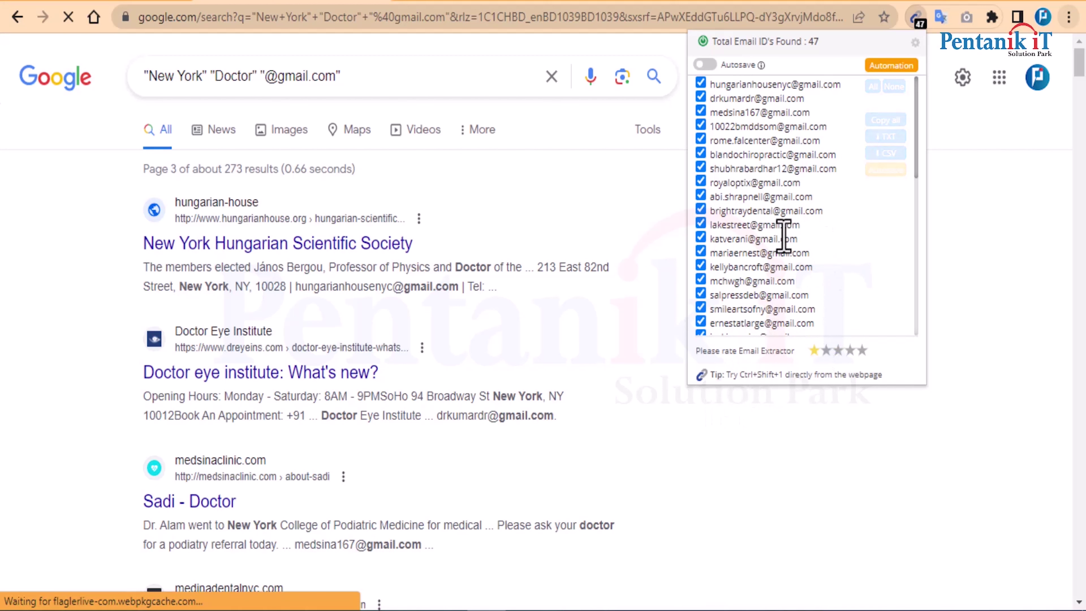
left_click(884, 120)
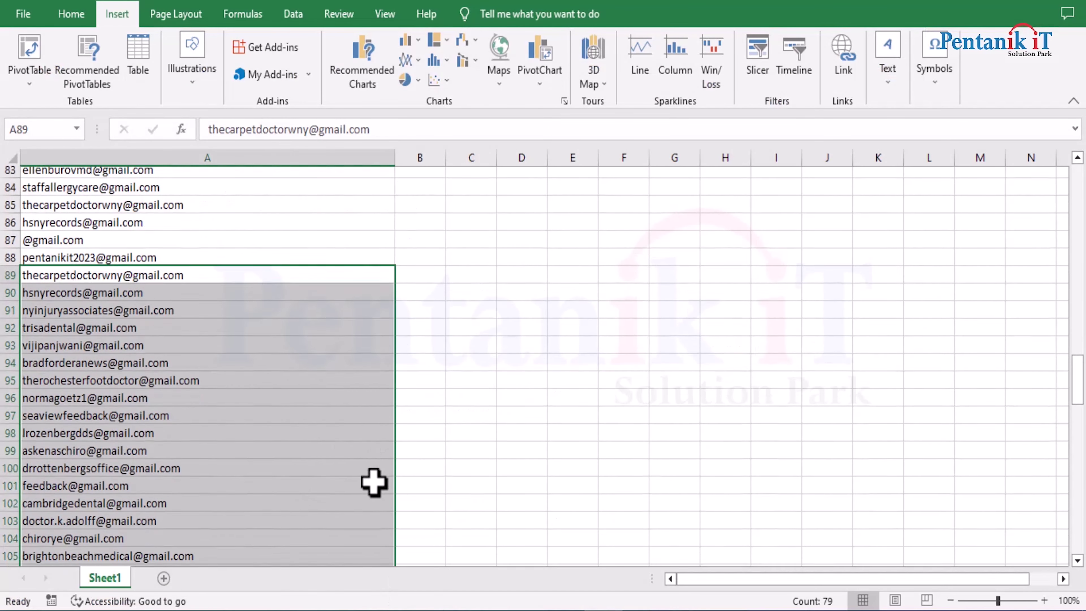
scroll(458, 408, "down", 20)
scroll(462, 401, "up", 2)
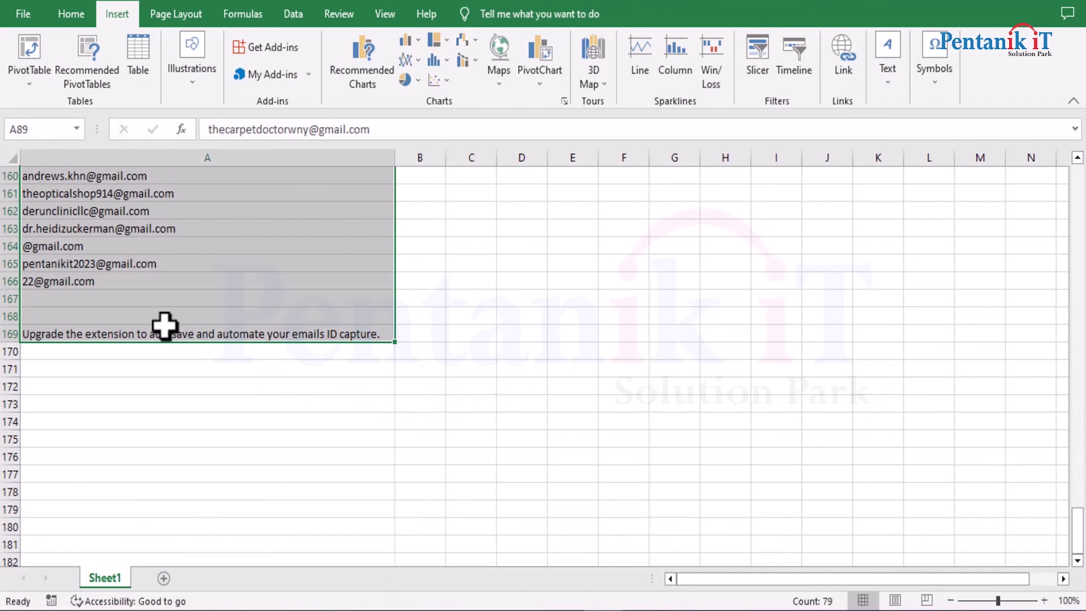
left_click(105, 304)
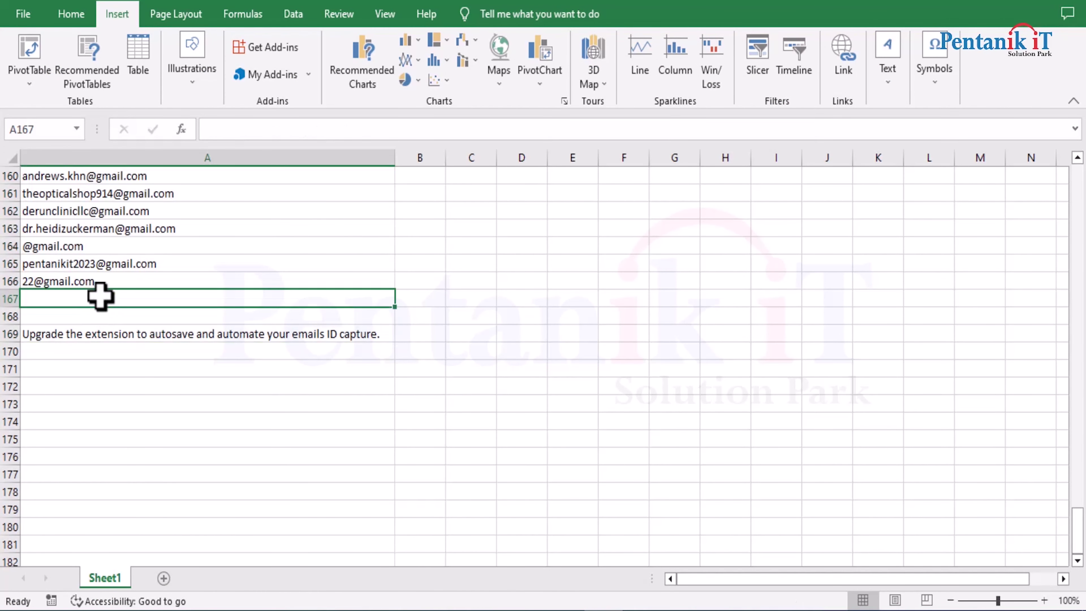
key("ctrl+v")
Remove the rows at the end of the list with the last invalid address and the extension's upgrade note
scroll(399, 357, "down", 20)
scroll(392, 354, "up", 6)
left_click_drag(10, 211, 90, 339)
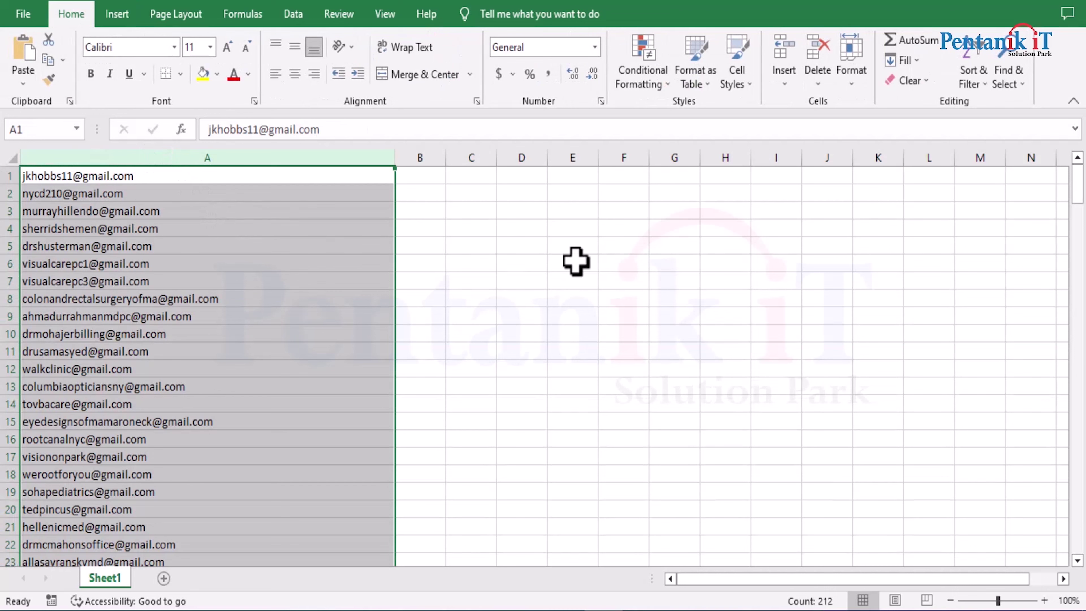
Apply conditional formatting to column A that highlights duplicate values
left_click(562, 247)
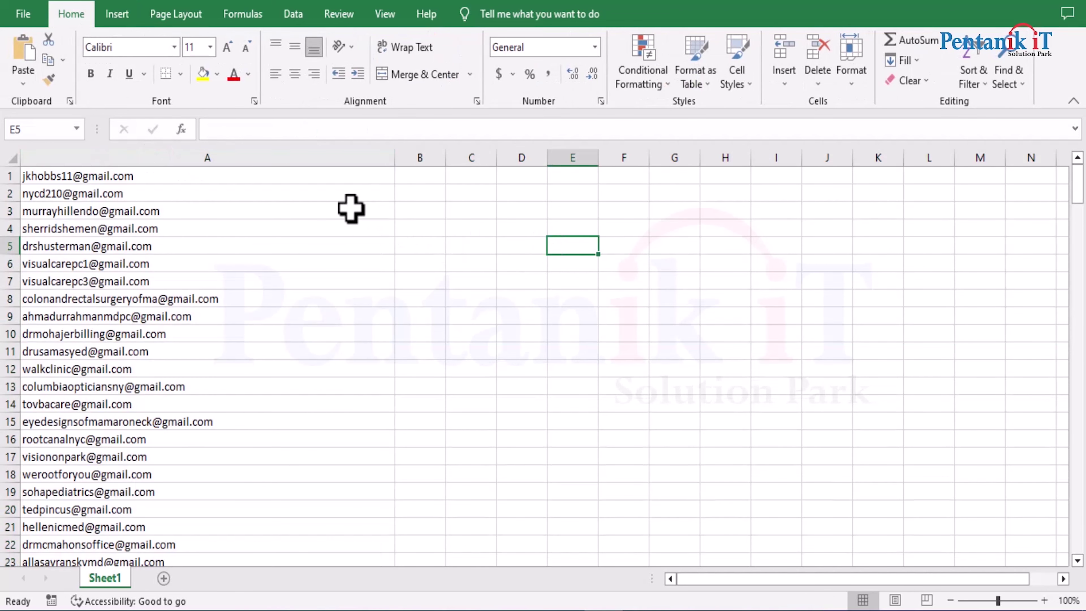
left_click(204, 156)
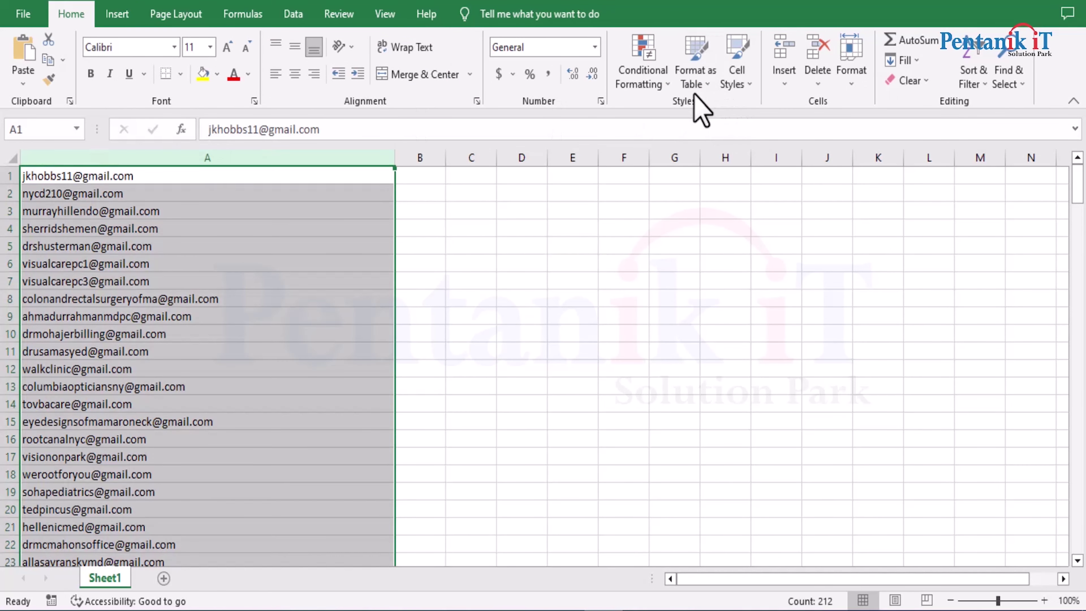
left_click(668, 82)
mouse_move(697, 116)
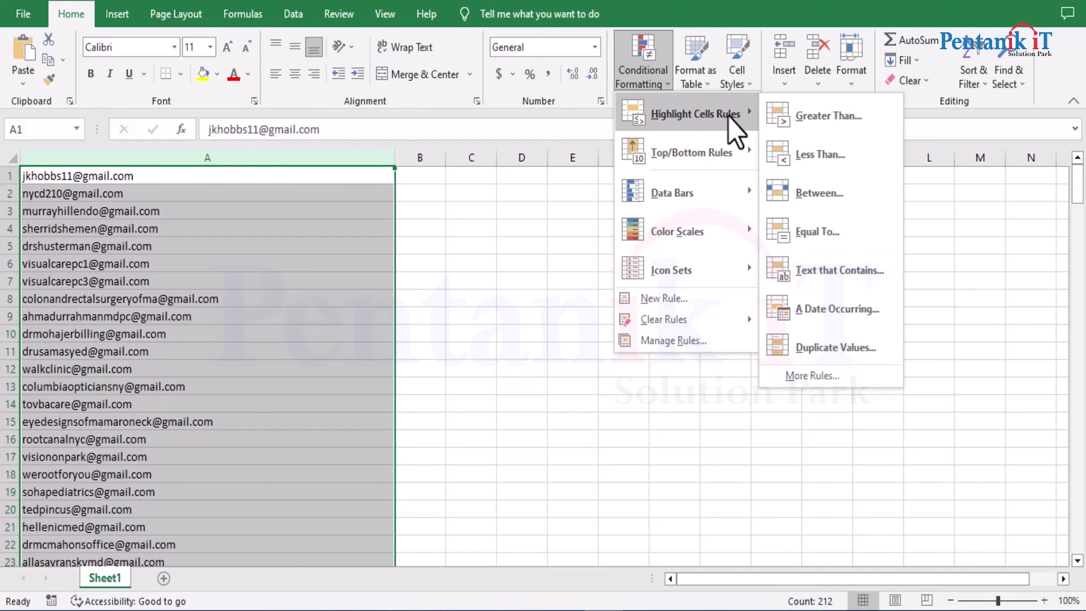
left_click(831, 348)
left_click(587, 329)
Clear the two highlighted duplicate addresses in rows 211 and 212 at the end of the list
scroll(194, 332, "down", 20)
scroll(191, 333, "up", 3)
scroll(192, 331, "down", 20)
scroll(196, 330, "down", 20)
scroll(197, 330, "up", 8)
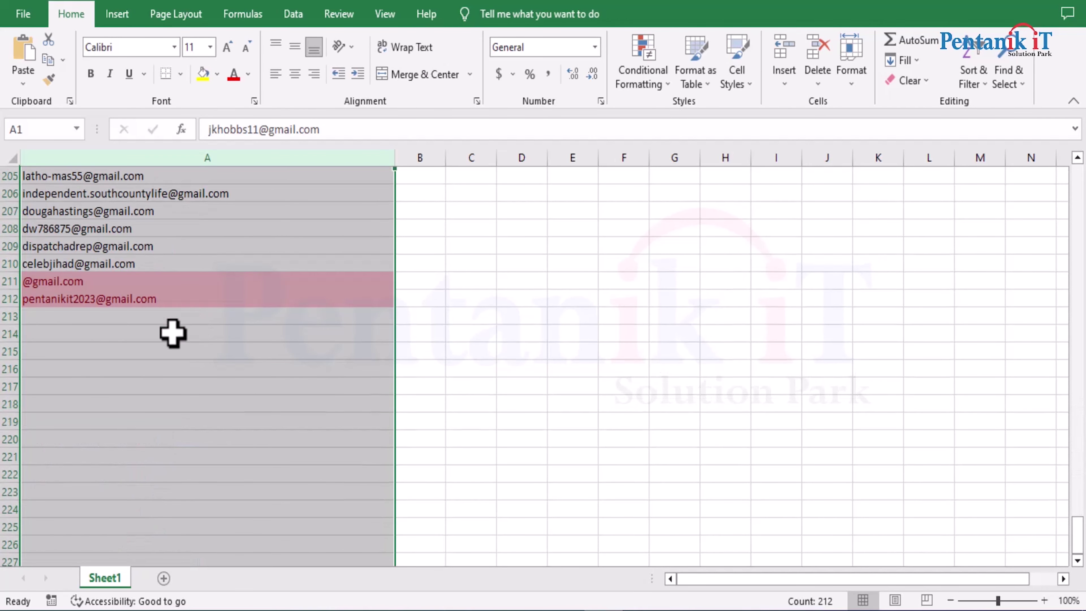
left_click_drag(4, 280, 44, 306)
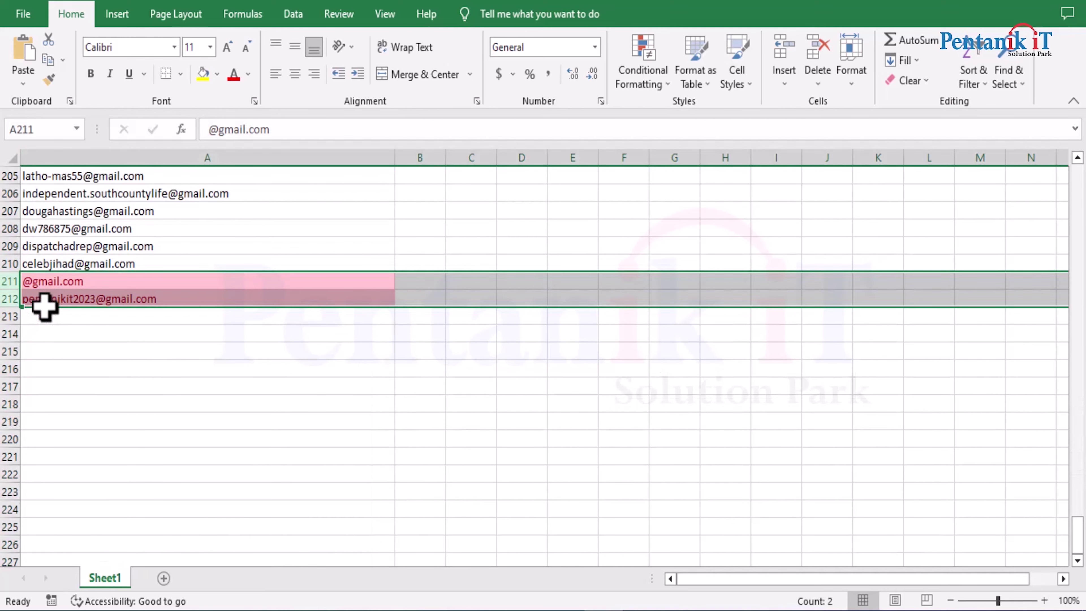
key("Delete")
Delete rows 164 and 165, which contain highlighted duplicate addresses
scroll(65, 359, "up", 16)
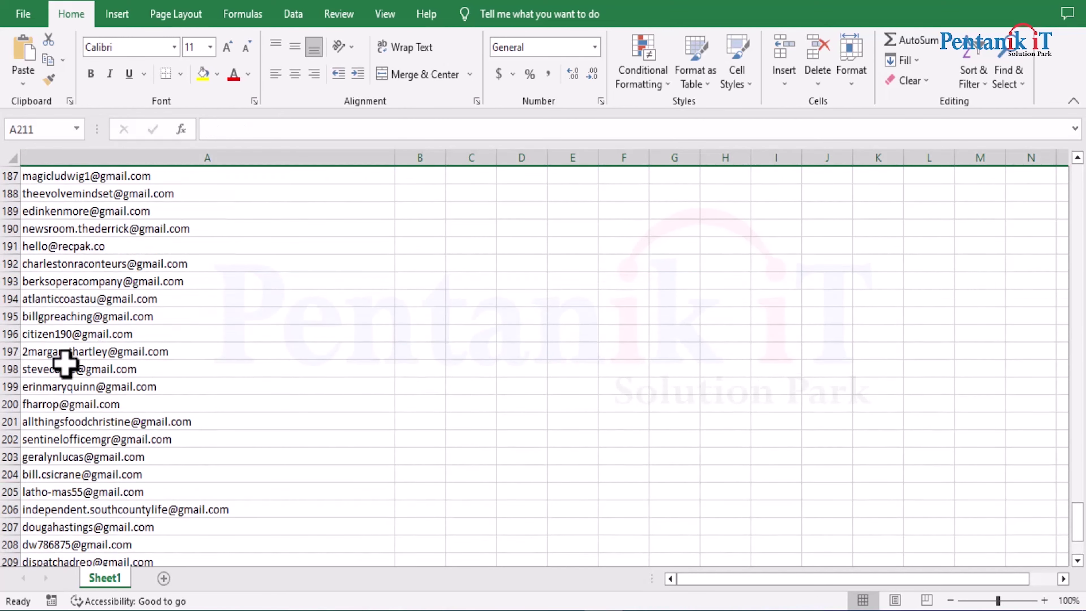
scroll(58, 377, "up", 1)
left_click_drag(8, 351, 53, 369)
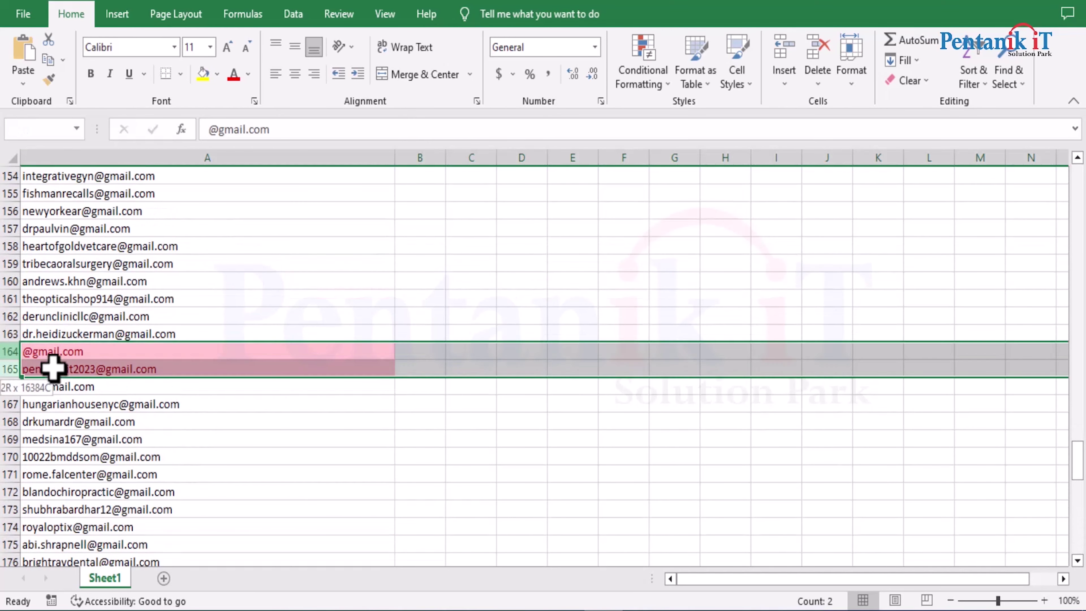
key("ctrl+minus")
scroll(92, 399, "up", 6)
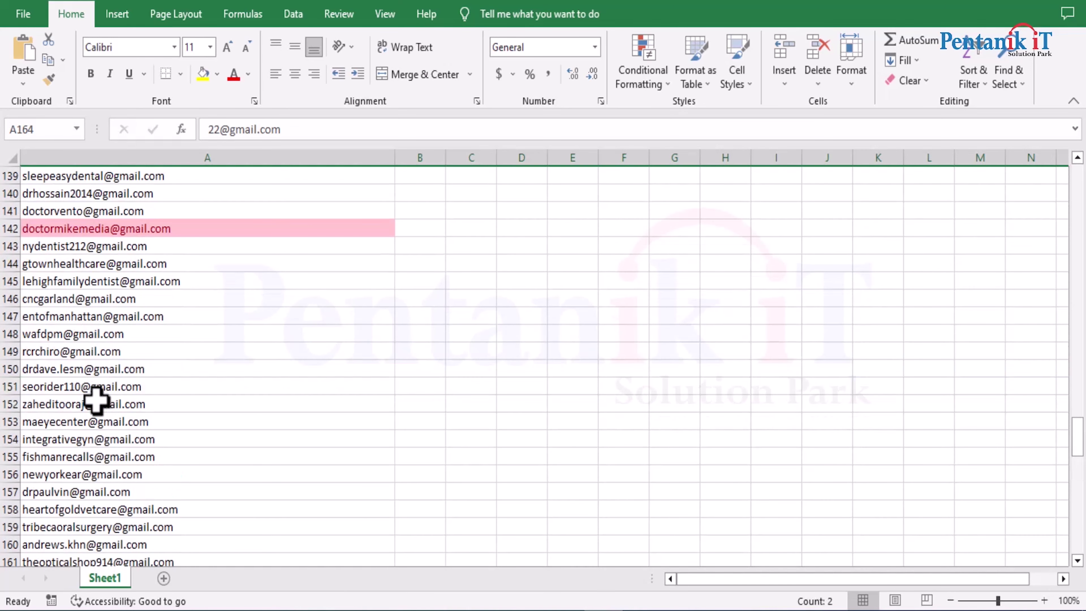
Delete row 142 and then rows 86 and 89, which contain highlighted duplicate addresses
left_click(6, 281)
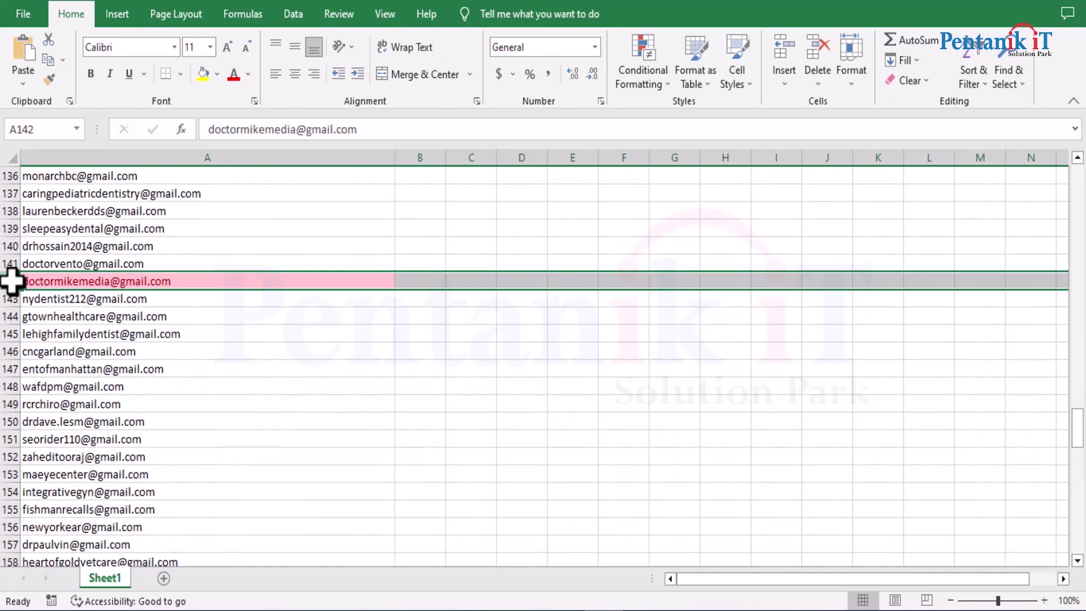
key("ctrl+minus")
scroll(97, 330, "up", 14)
scroll(112, 333, "up", 9)
scroll(114, 334, "down", 3)
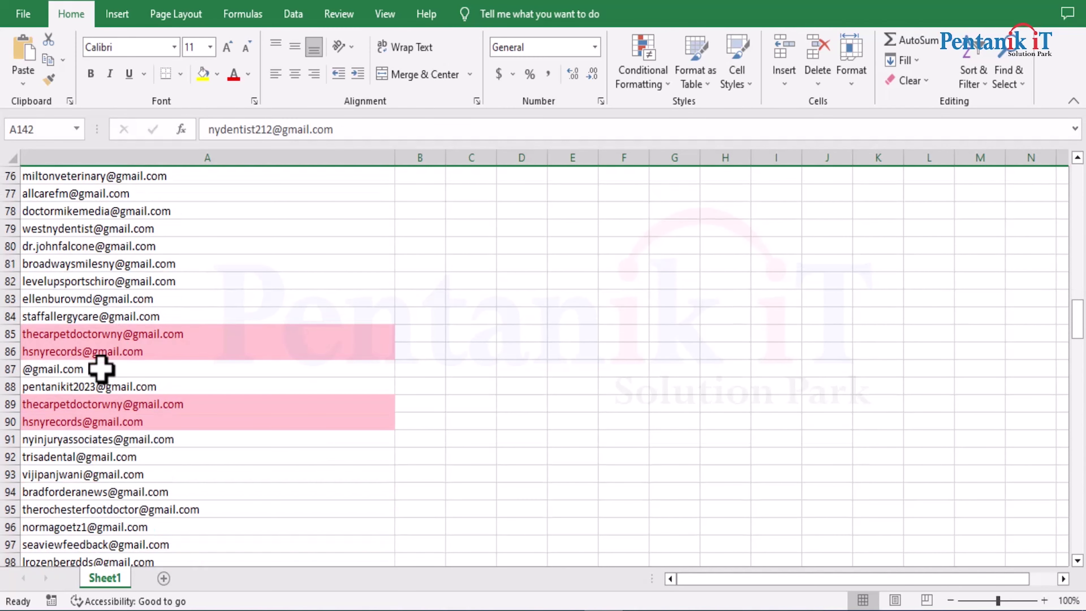
left_click(7, 404)
left_click(10, 354, "ctrl")
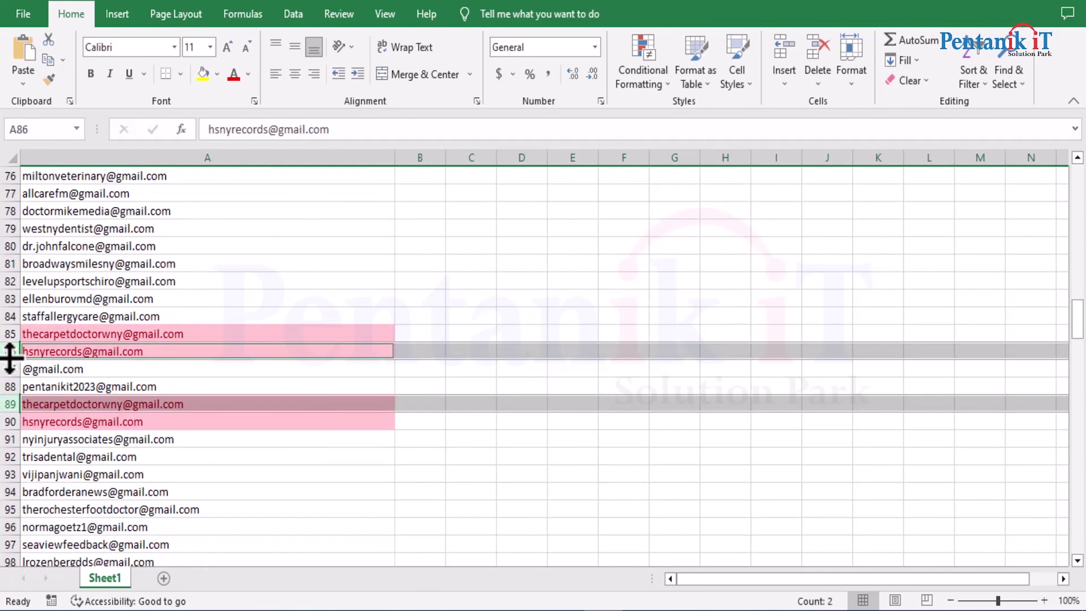
key("ctrl+minus")
scroll(161, 359, "up", 11)
scroll(162, 359, "down", 10)
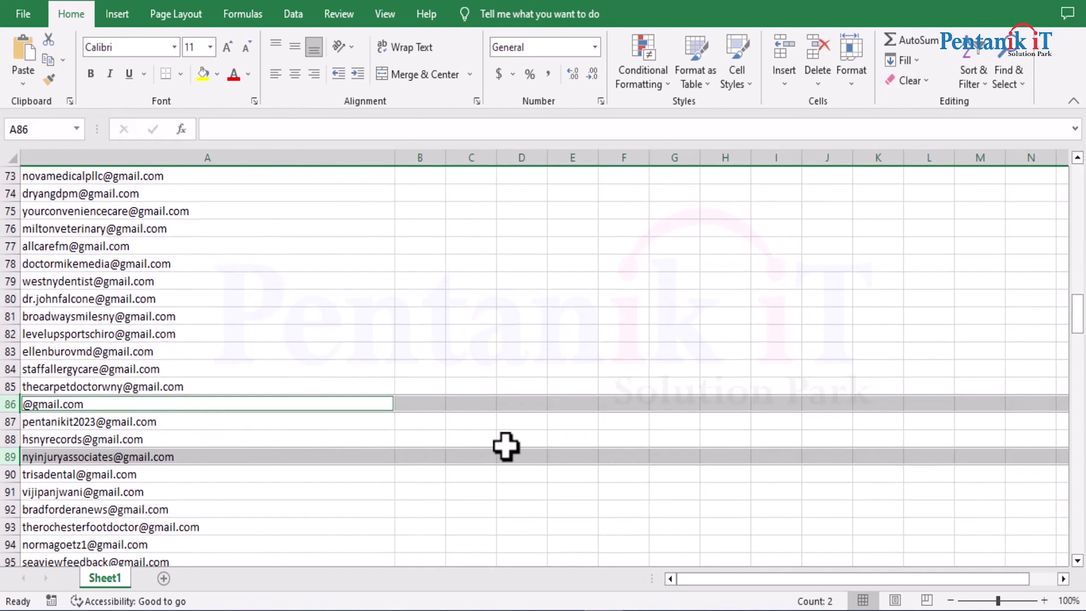
scroll(505, 446, "down", 2)
left_click(513, 351)
left_click(10, 298)
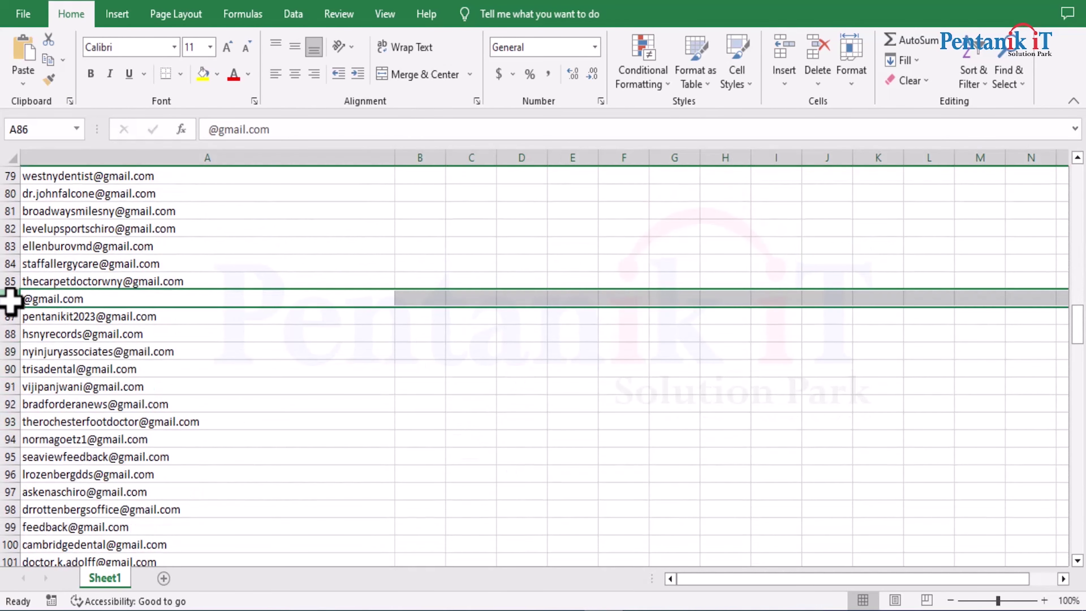
key("ctrl+minus")
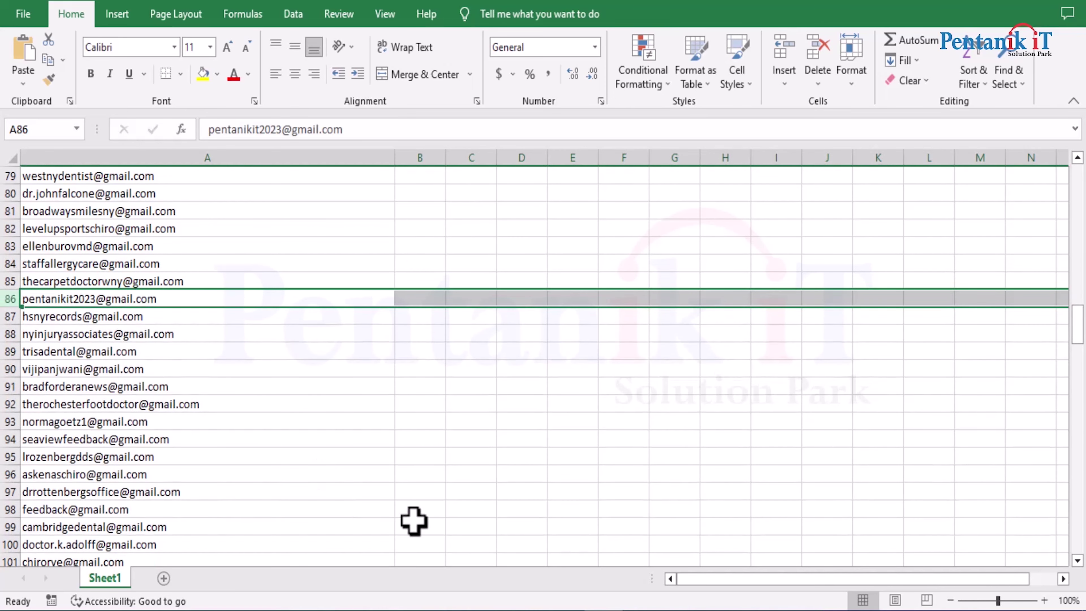
Check the whole address list in column A, from the first row to the last, for remaining duplicate highlights
scroll(249, 407, "up", 5)
scroll(175, 351, "up", 20)
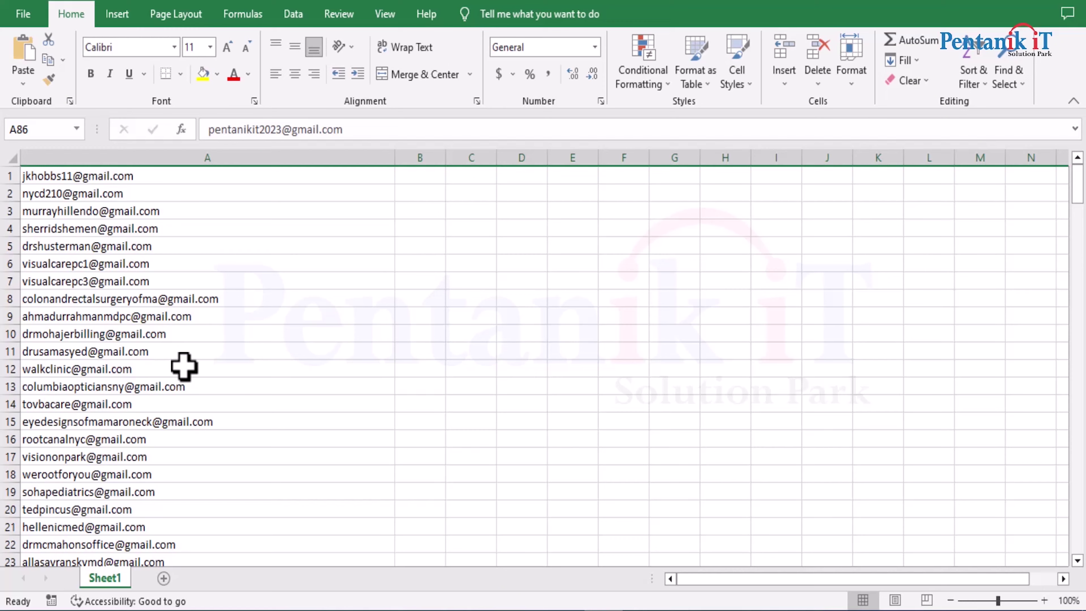
scroll(184, 368, "down", 20)
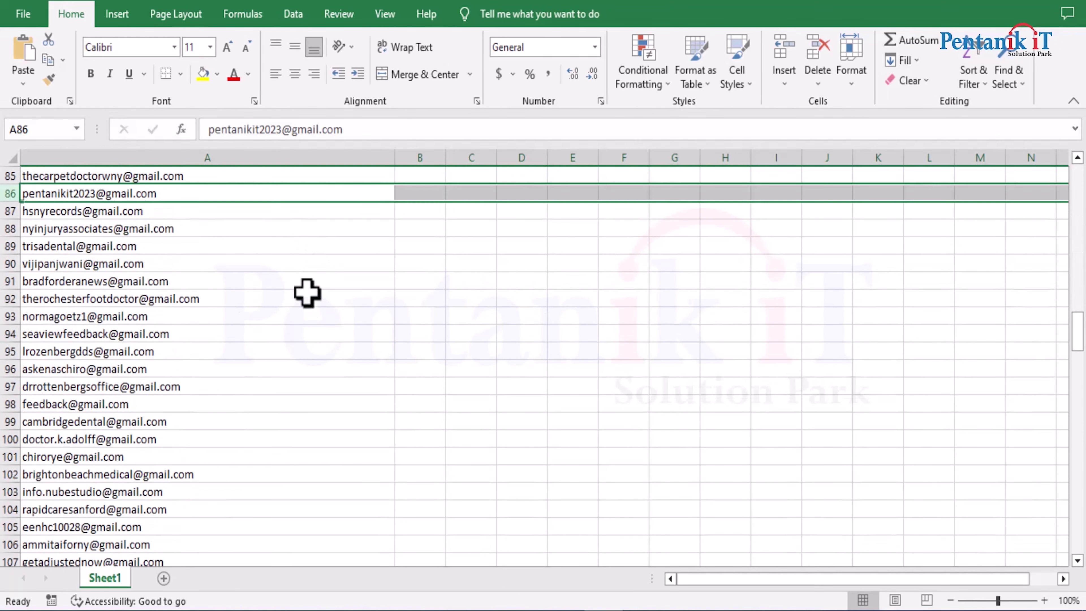
scroll(323, 240, "down", 20)
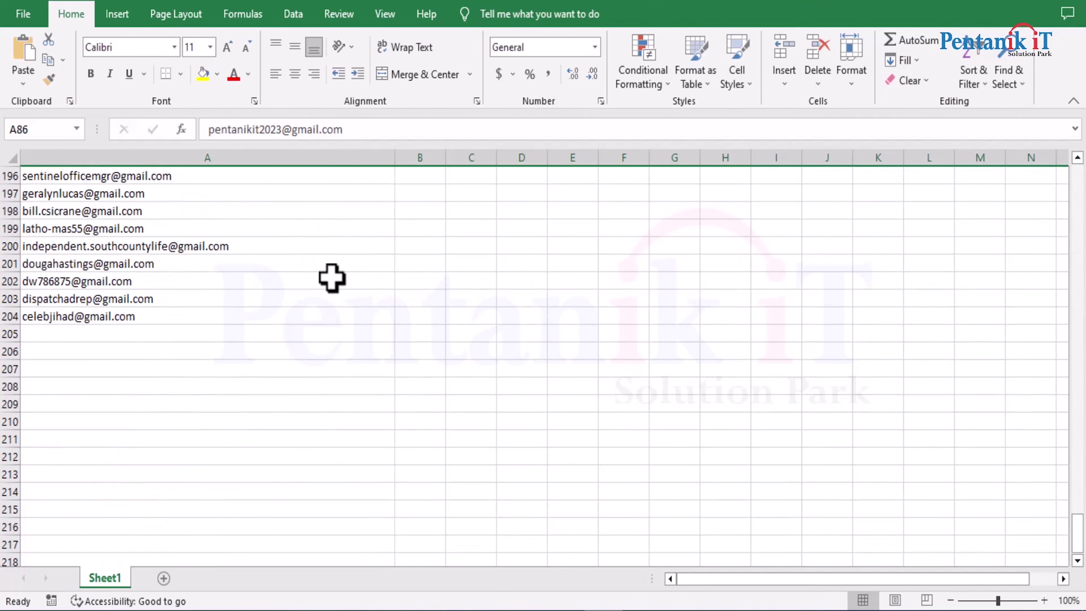
scroll(319, 255, "up", 2)
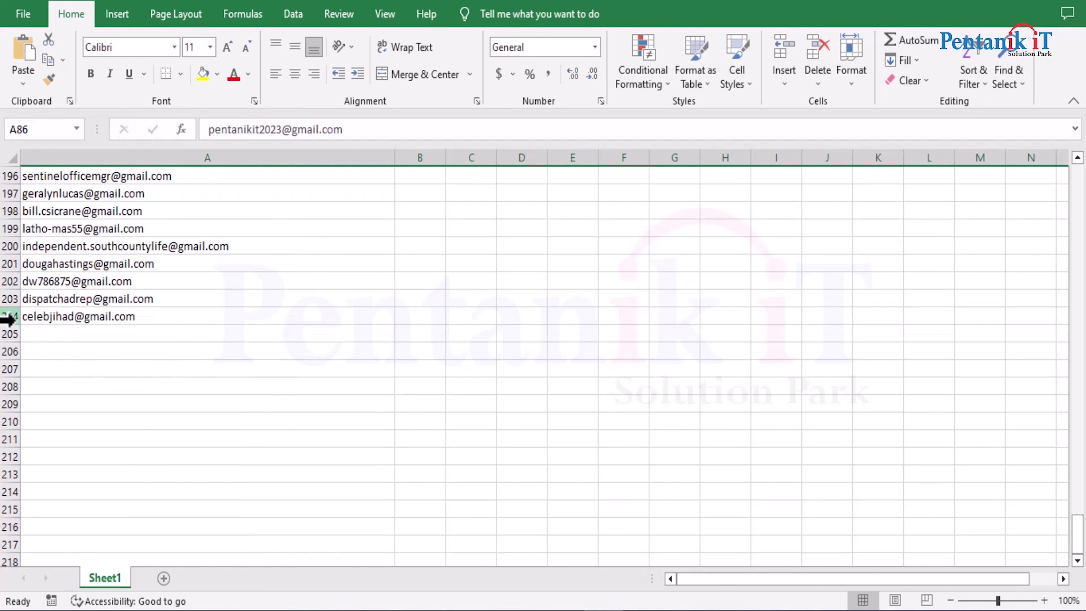
left_click(39, 332)
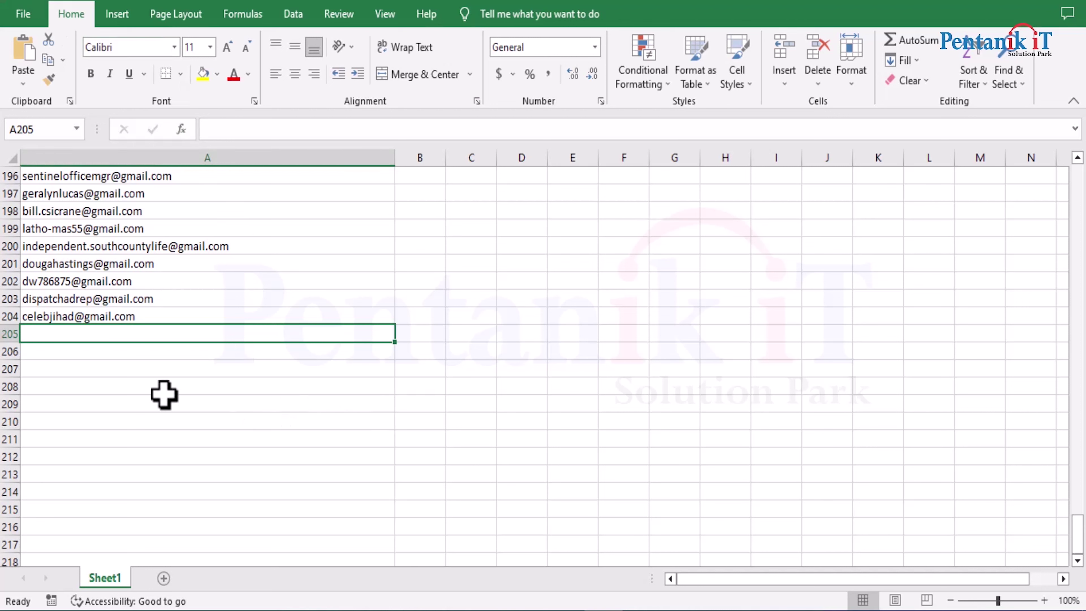
left_click(83, 316)
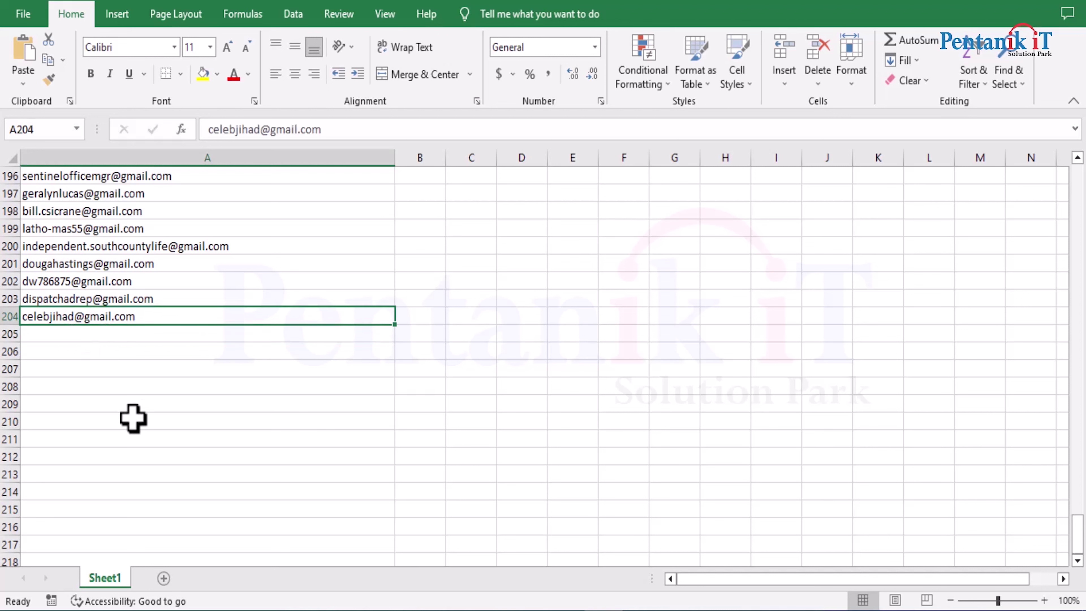
left_click(73, 338)
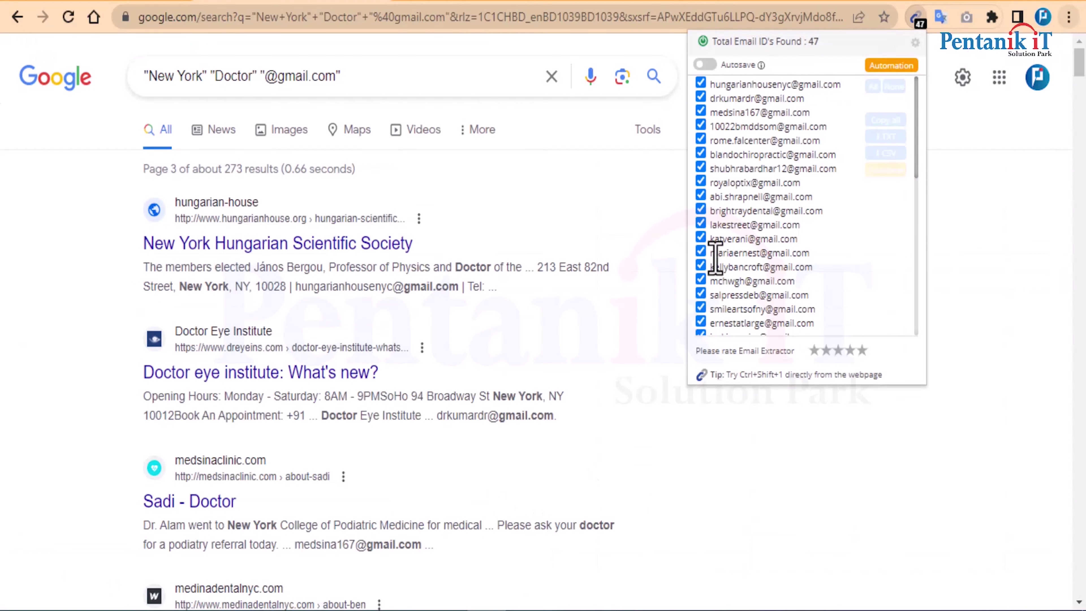
left_click(750, 459)
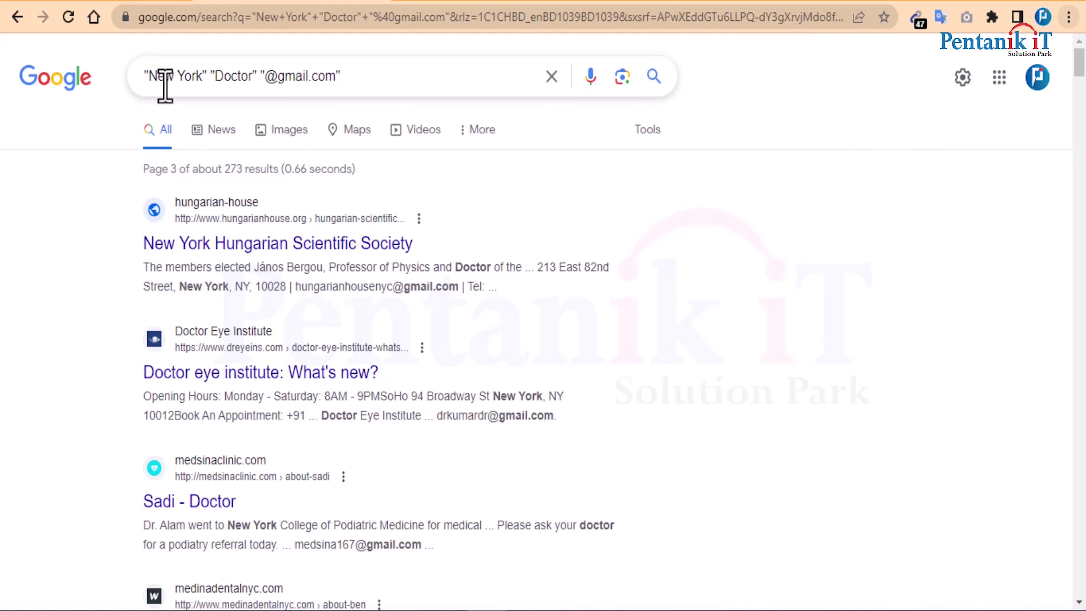
left_click_drag(152, 76, 204, 81)
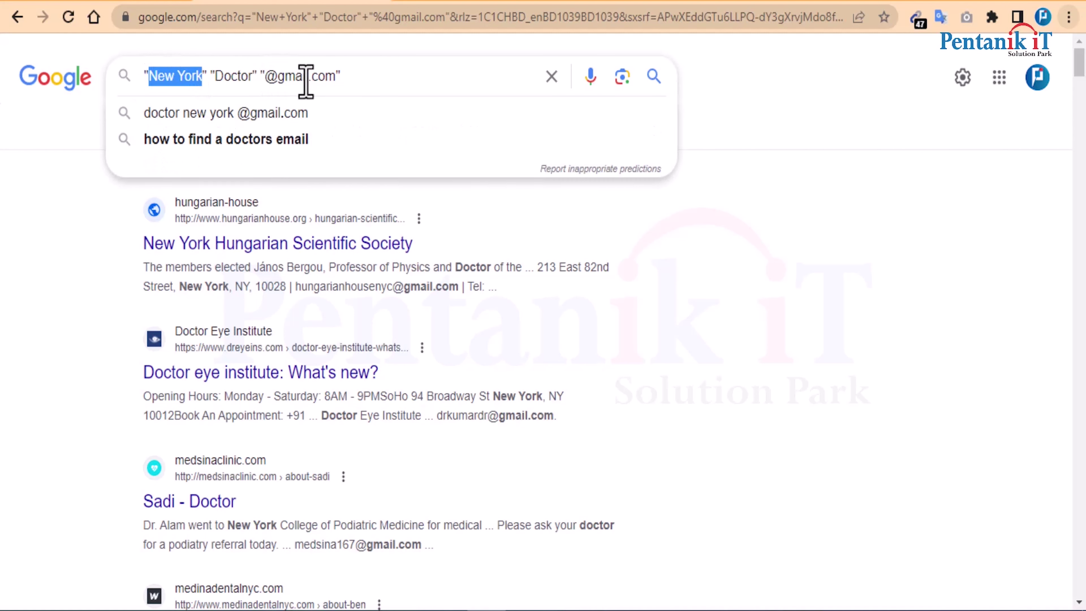
left_click(294, 86)
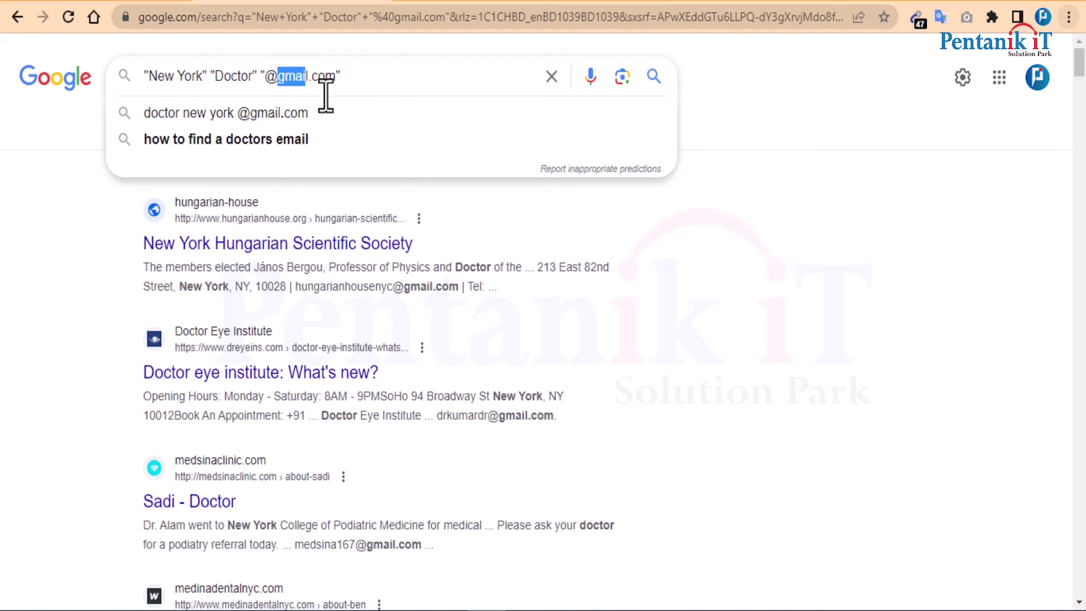
key("ctrl+v")
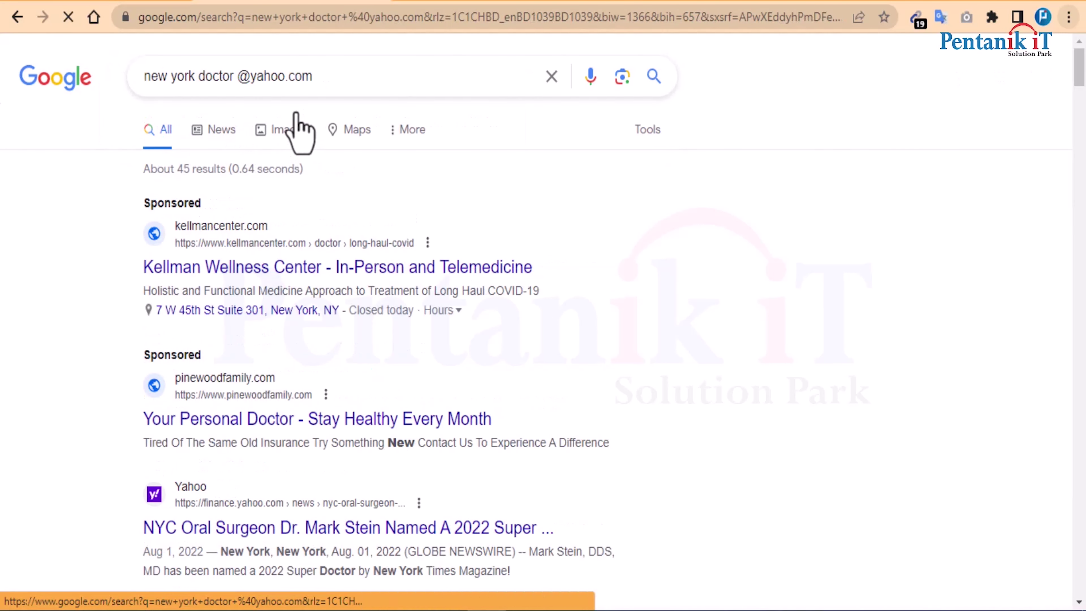
left_click(17, 18)
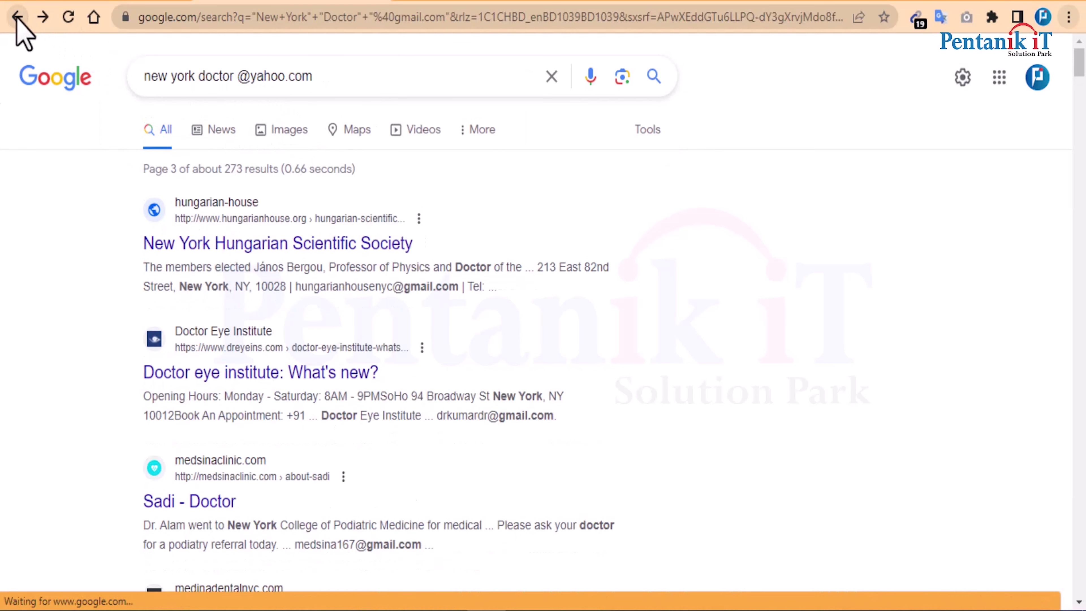
left_click(362, 81)
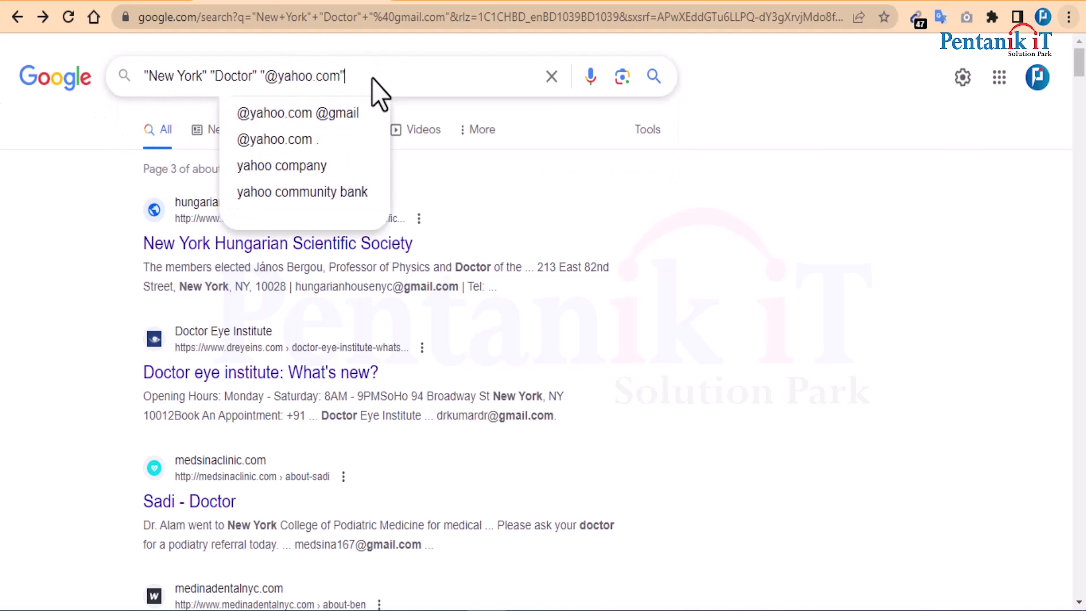
key("Return")
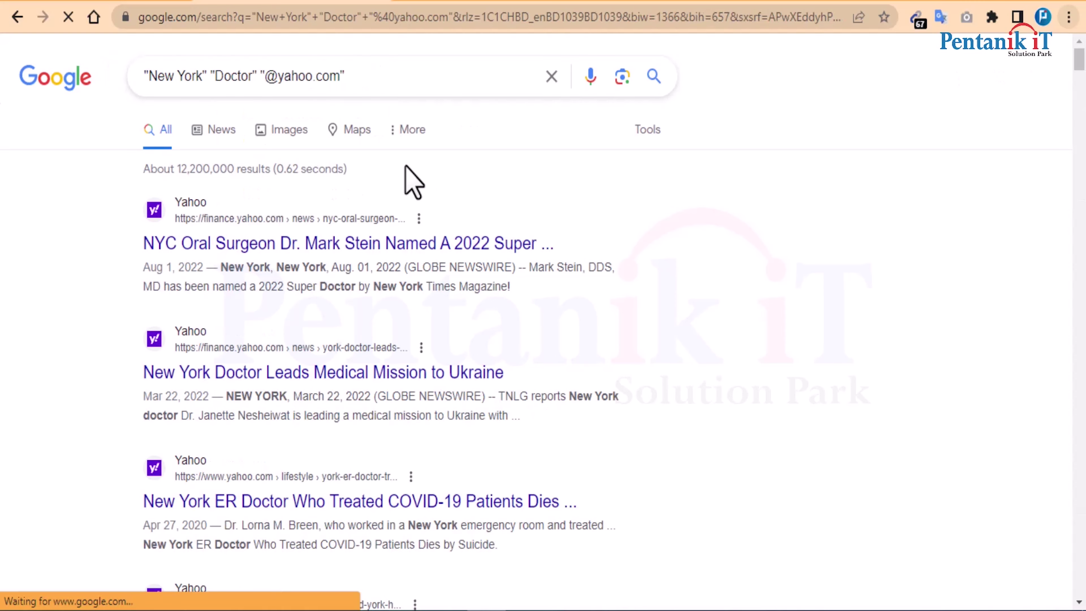
Select and copy all the addresses Email Extractor found on the first page of the Yahoo search results
scroll(477, 282, "down", 15)
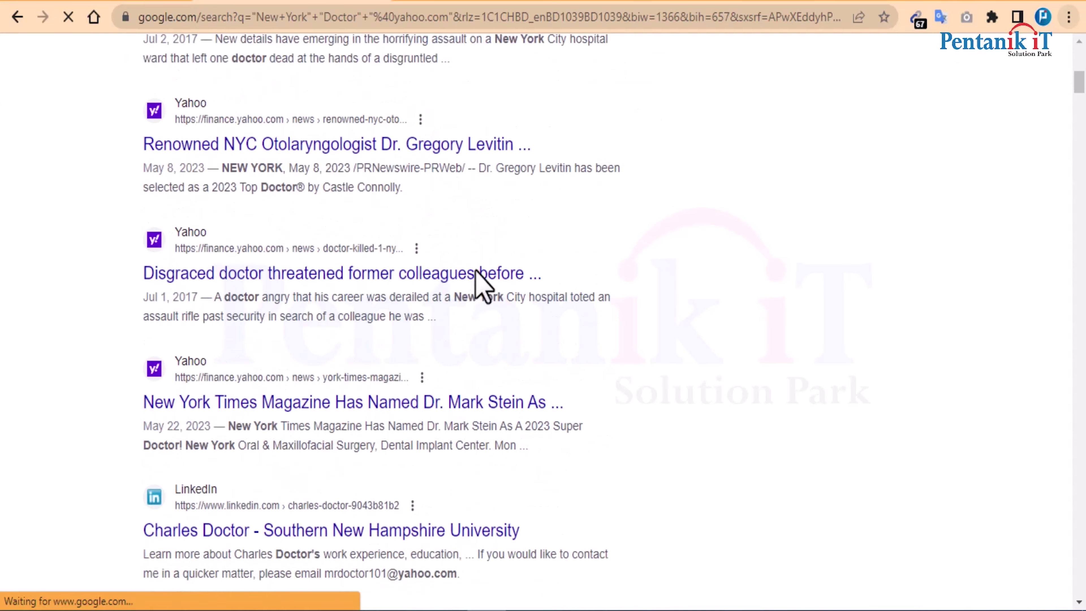
scroll(477, 285, "down", 5)
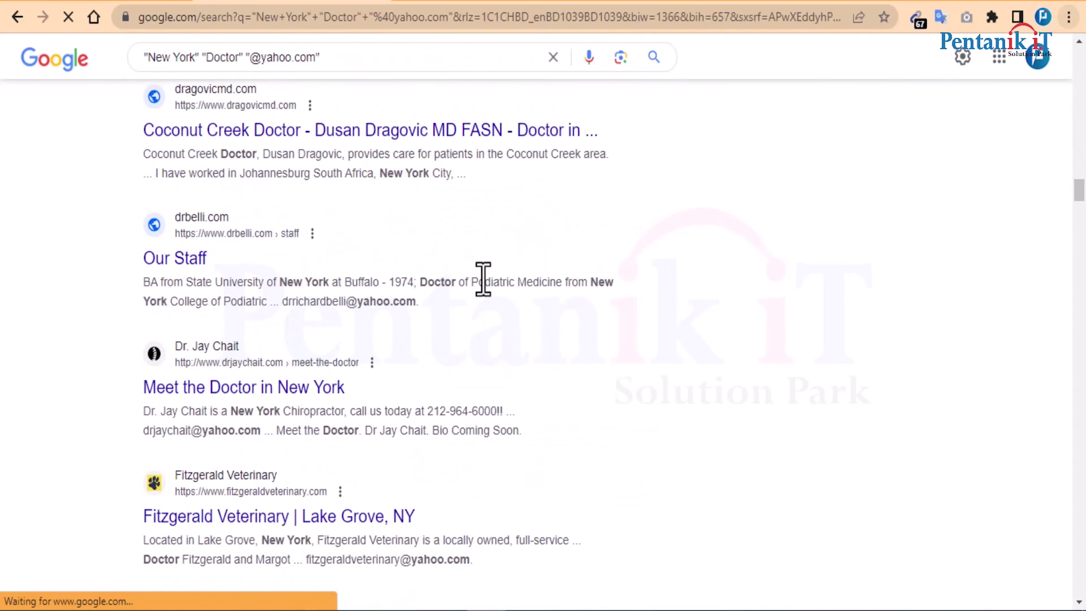
scroll(554, 268, "down", 20)
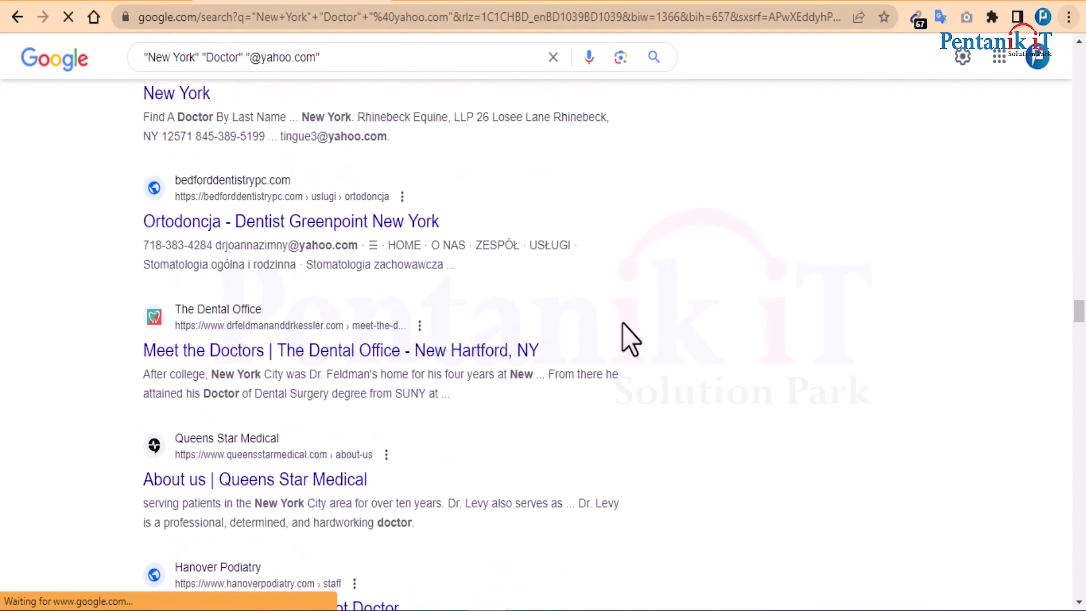
scroll(652, 338, "down", 10)
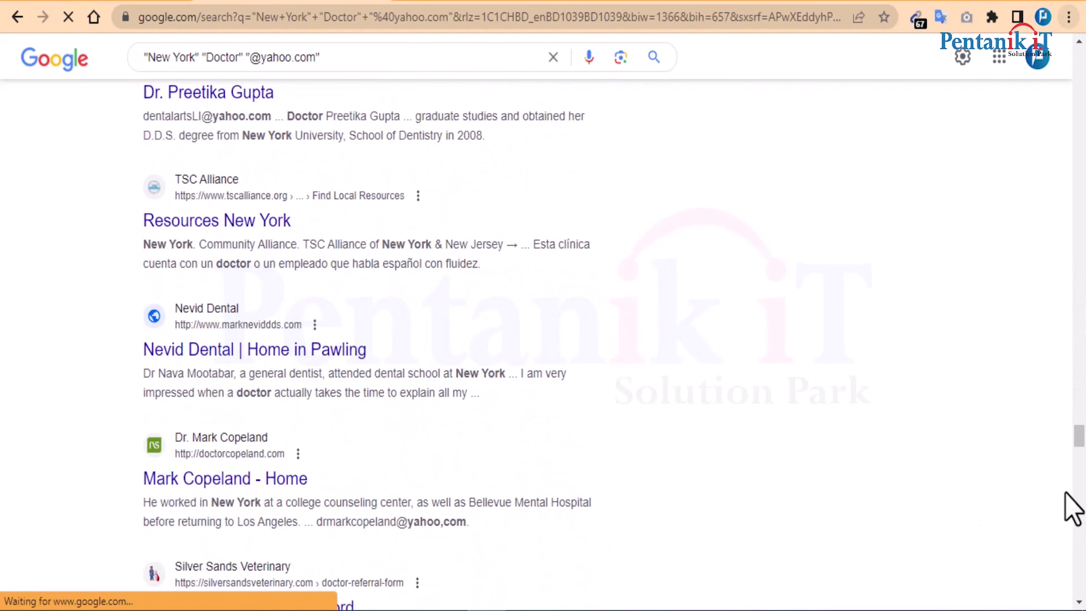
left_click_drag(1074, 437, 1082, 592)
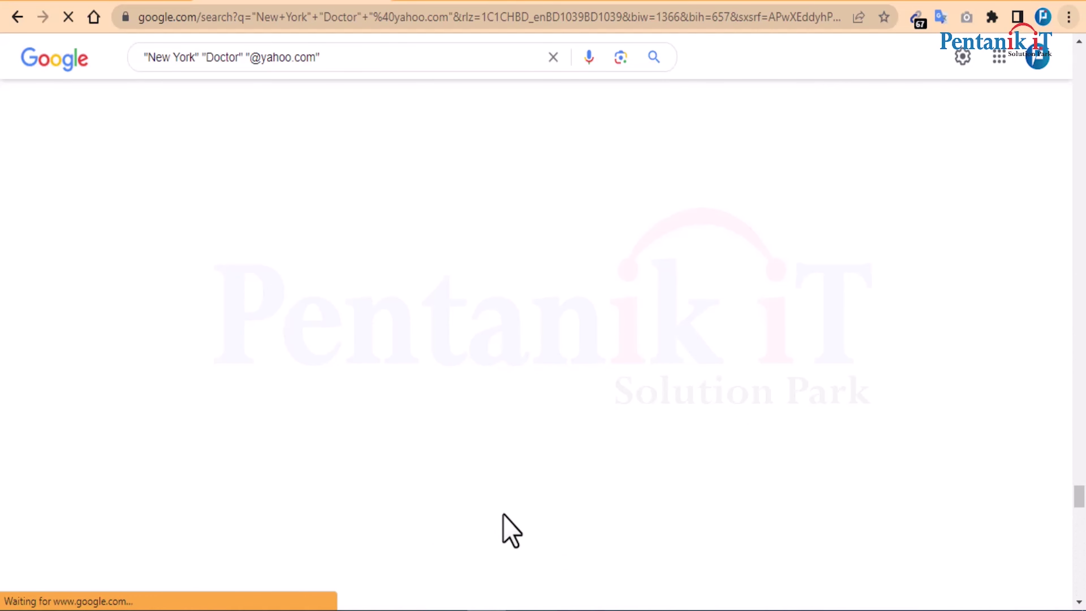
scroll(551, 555, "down", 5)
scroll(537, 503, "down", 10)
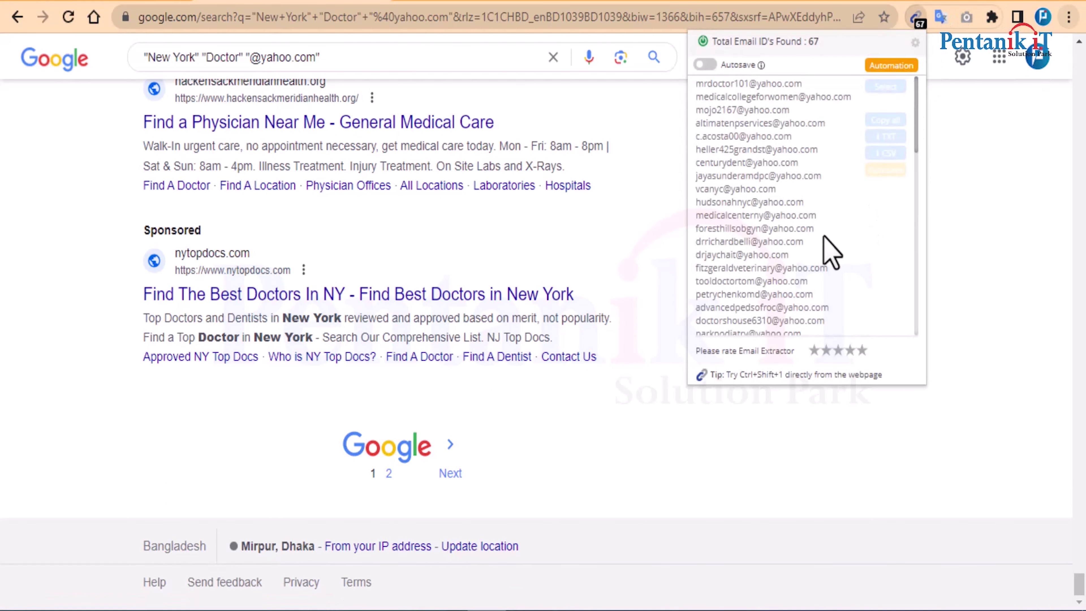
left_click(885, 86)
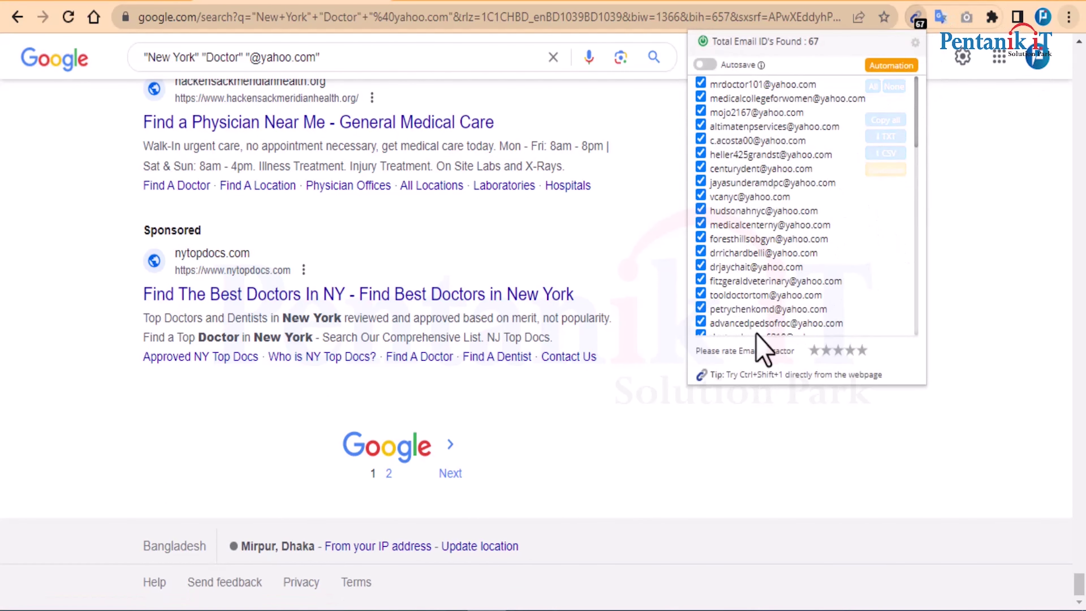
left_click(885, 121)
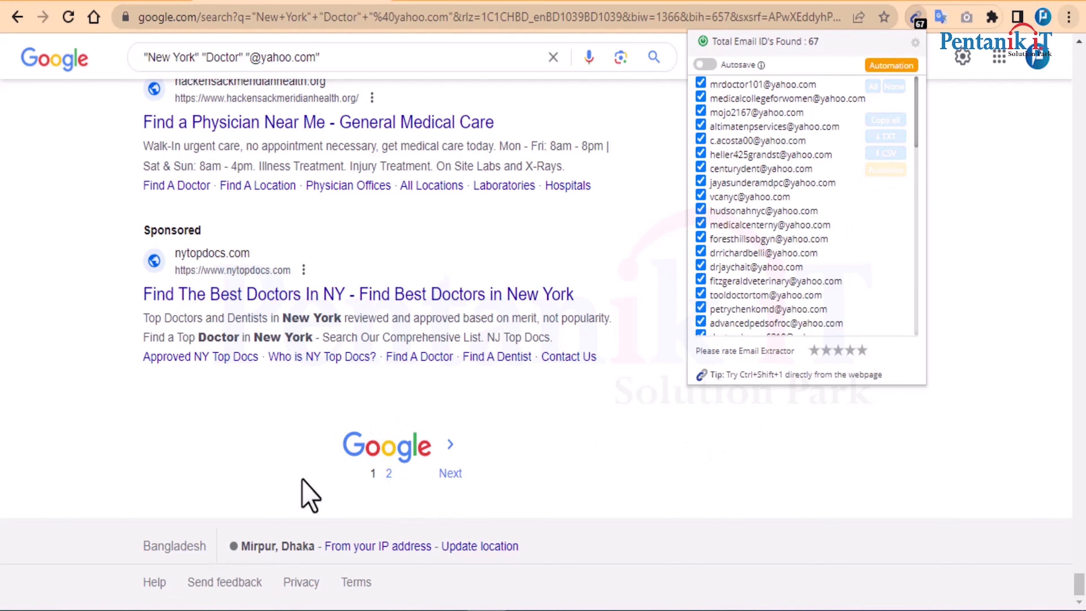
Switch to Excel and paste the copied Yahoo addresses into column A starting at cell A206
key("alt+Tab")
left_click(87, 347)
key("ctrl+v")
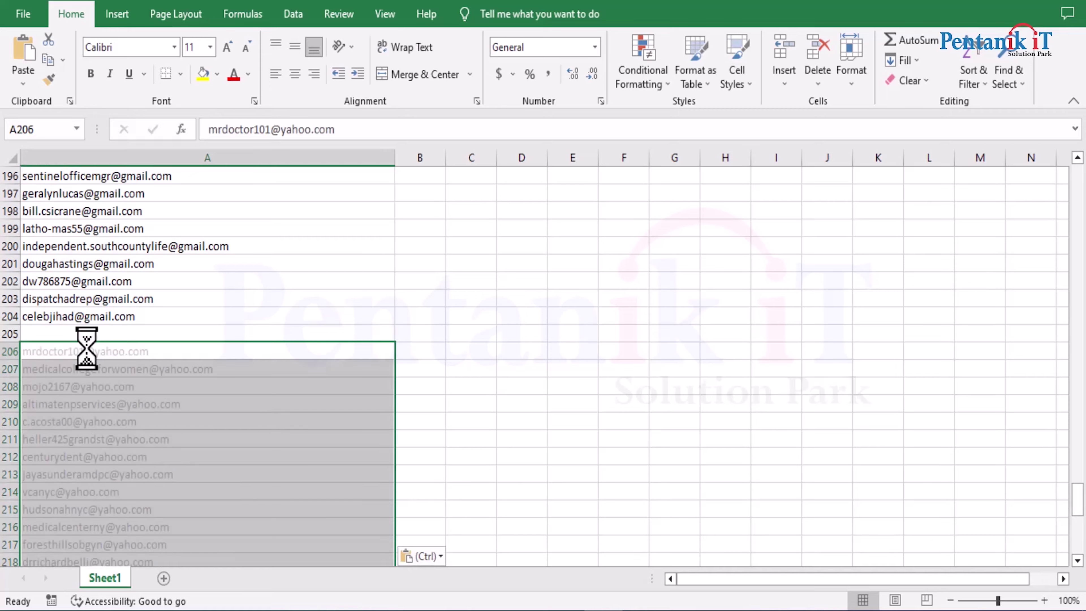
Switch back to Chrome, open page 2 of the Google results and copy all addresses found there by Email Extractor
key("alt+Tab")
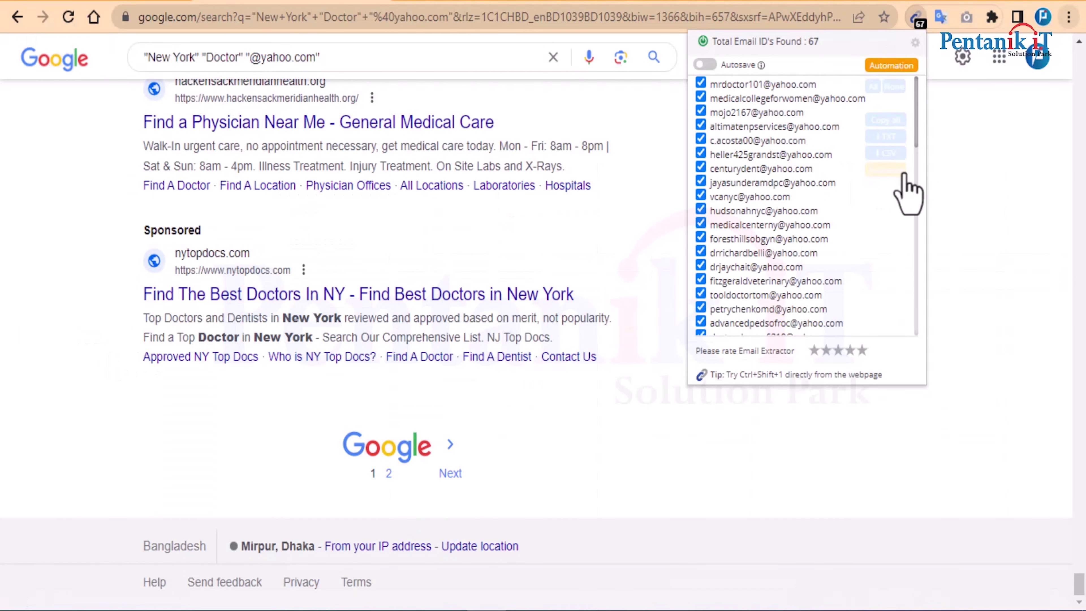
left_click(388, 474)
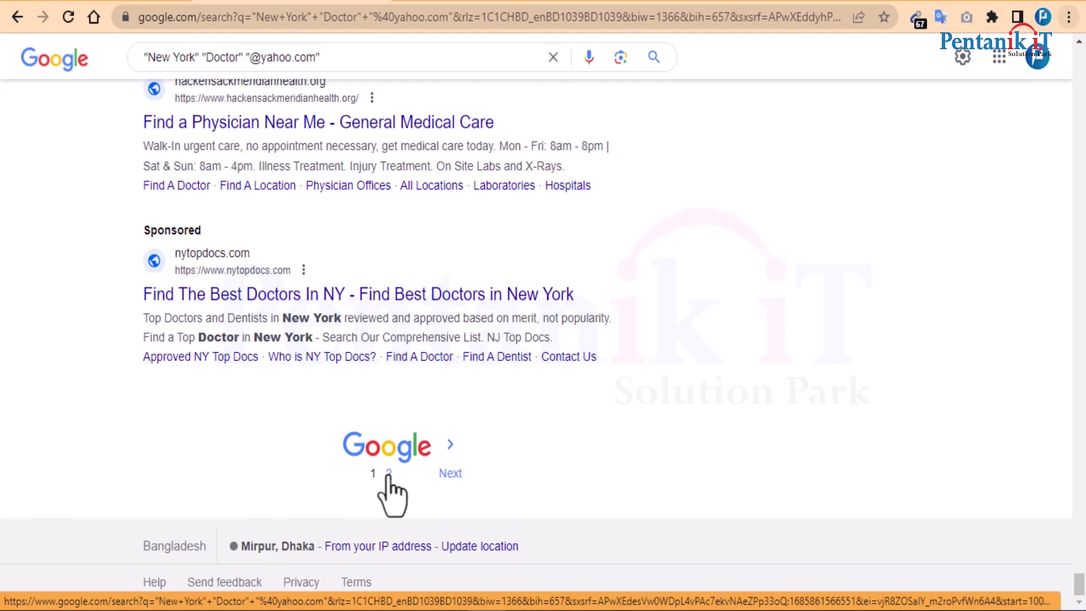
left_click(388, 474)
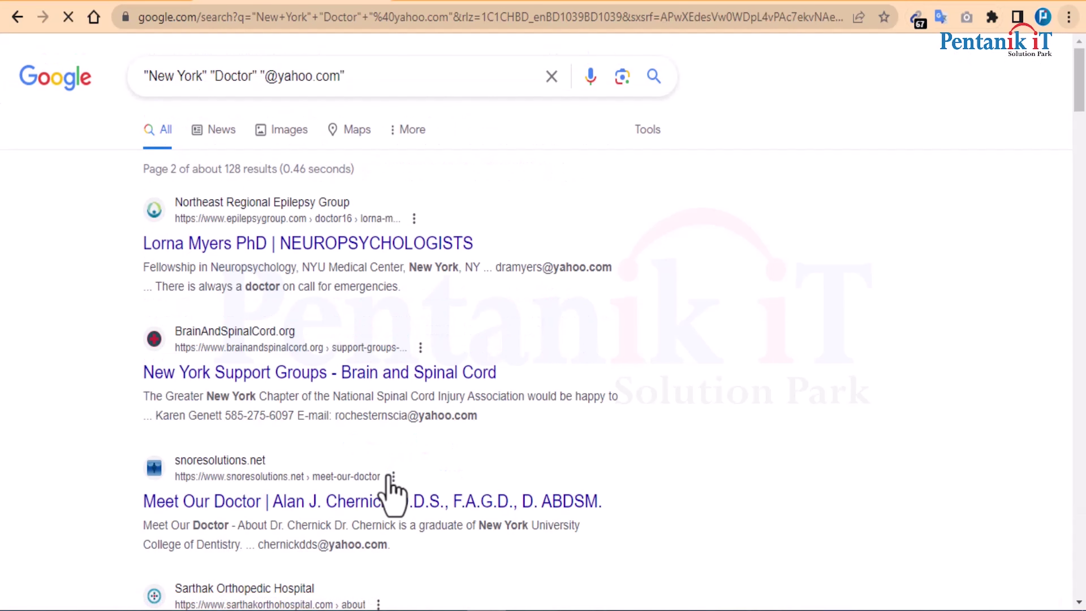
left_click(915, 21)
left_click(885, 120)
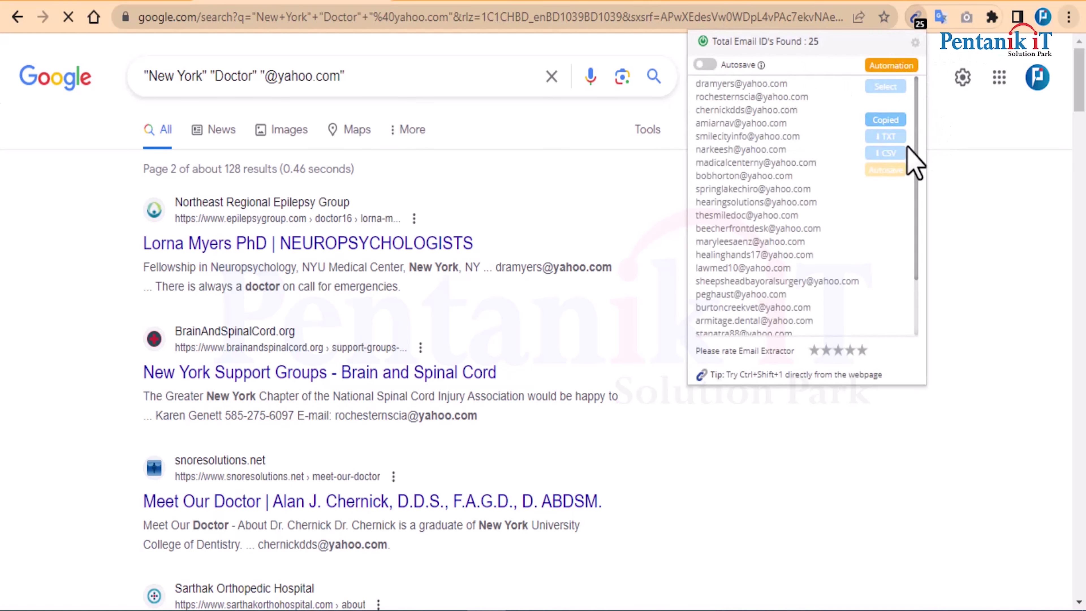
left_click(885, 86)
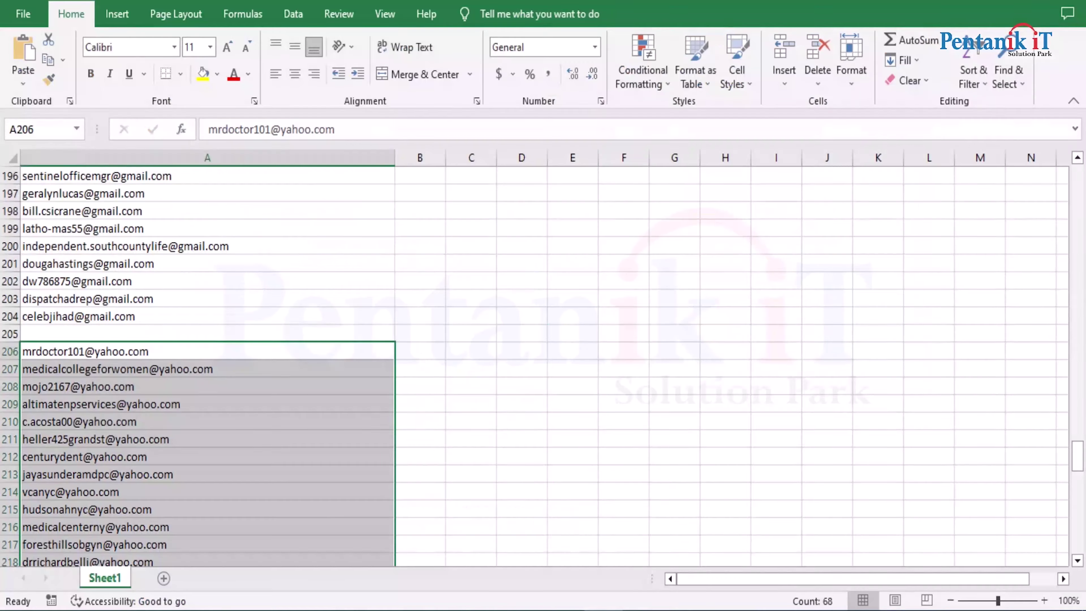
Paste the copied second-page Yahoo addresses into column A starting at cell A277, below the first Yahoo batch
scroll(393, 446, "down", 20)
scroll(404, 449, "down", 4)
scroll(187, 368, "up", 4)
left_click(108, 439)
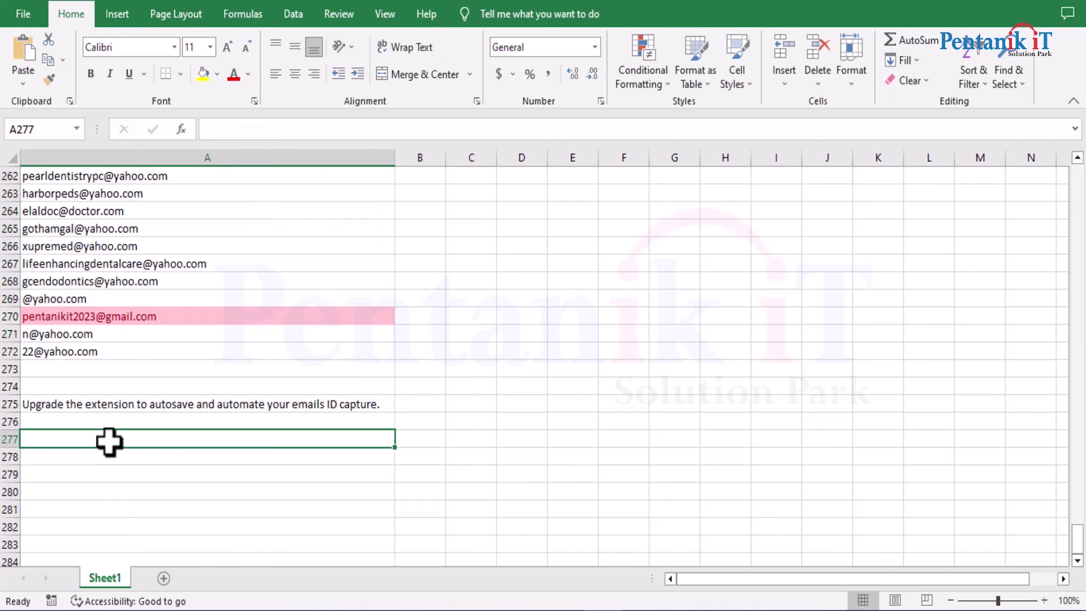
key("ctrl+v")
scroll(584, 441, "down", 7)
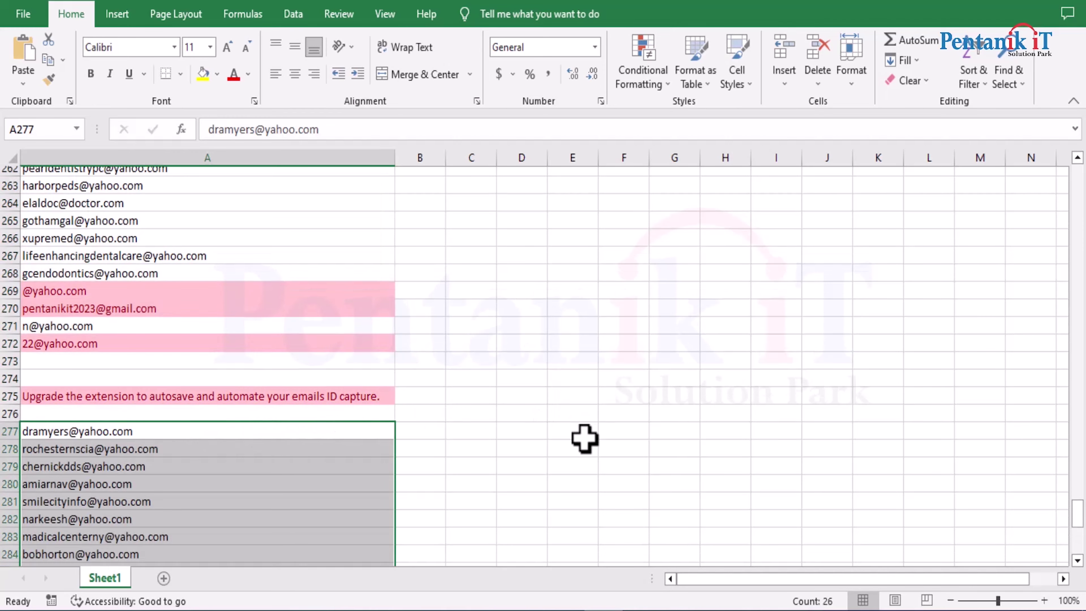
scroll(584, 445, "up", 1)
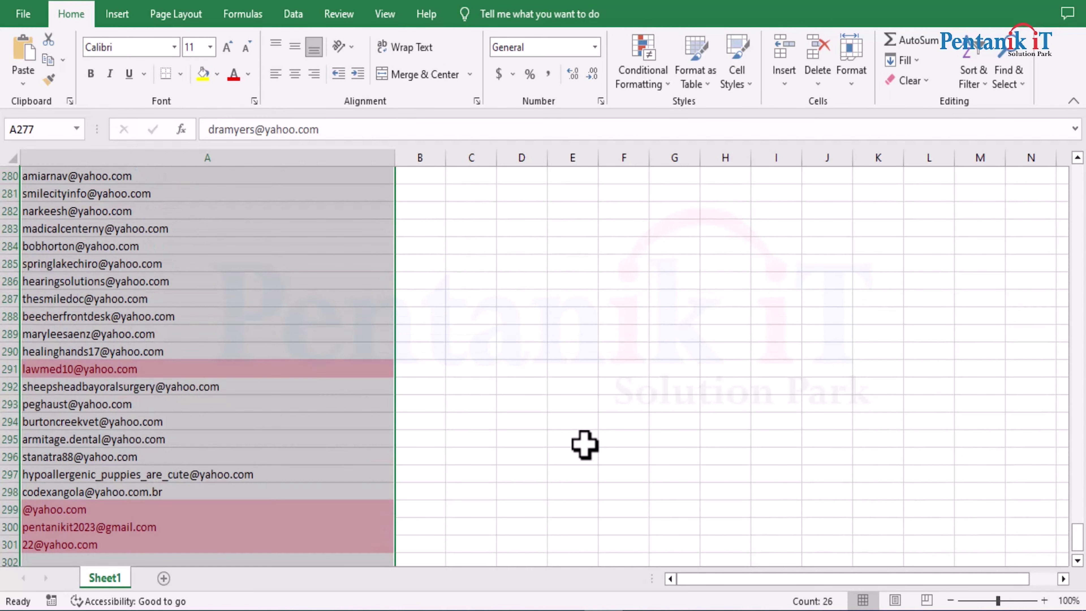
key("alt+Tab")
scroll(425, 337, "down", 8)
scroll(425, 357, "up", 8)
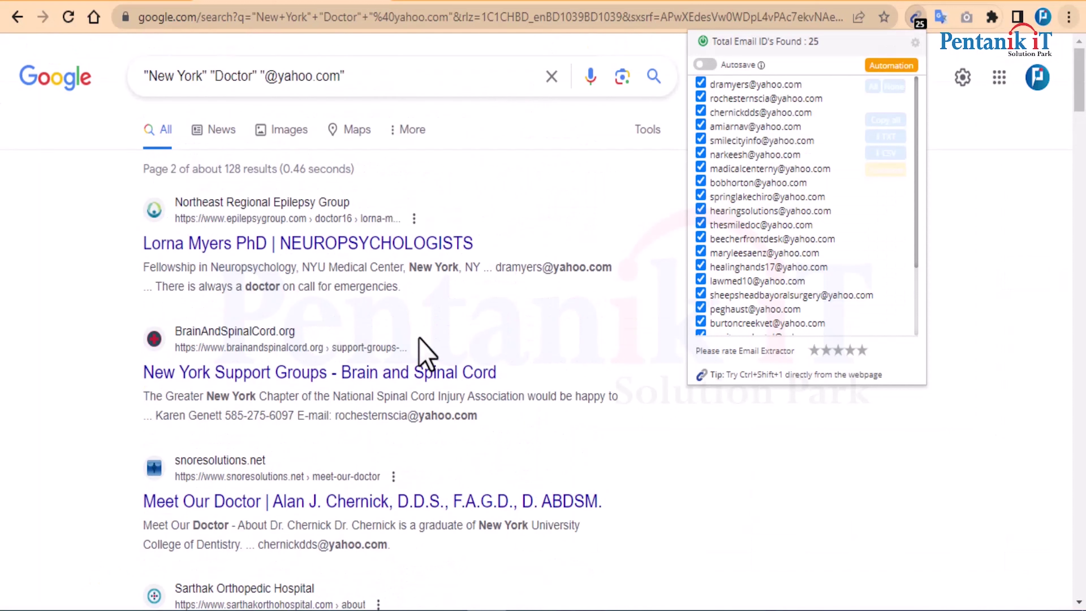
left_click(299, 76)
double_click(295, 76)
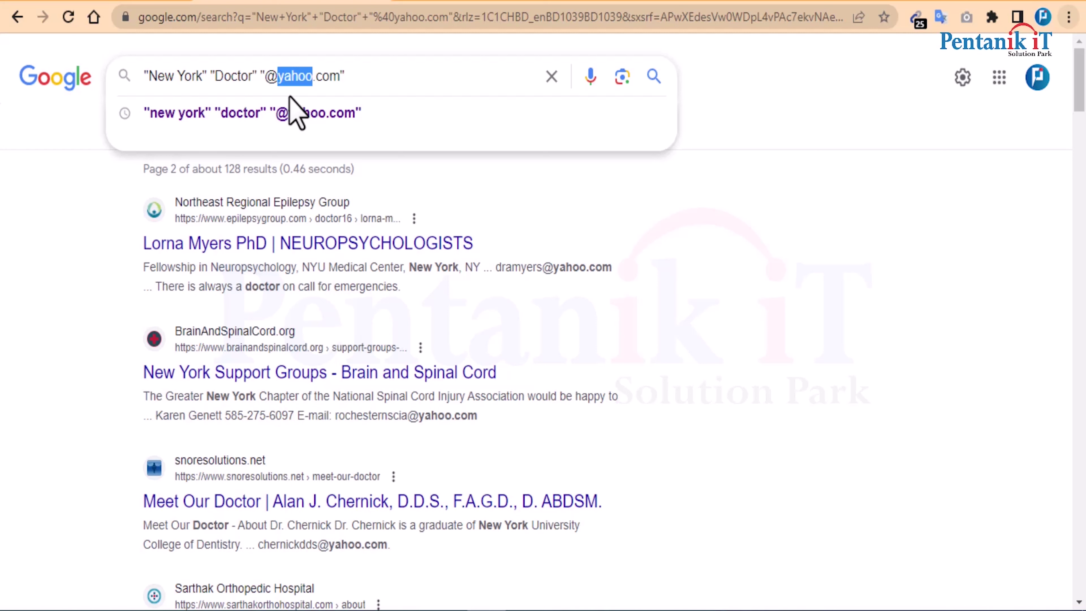
type("out")
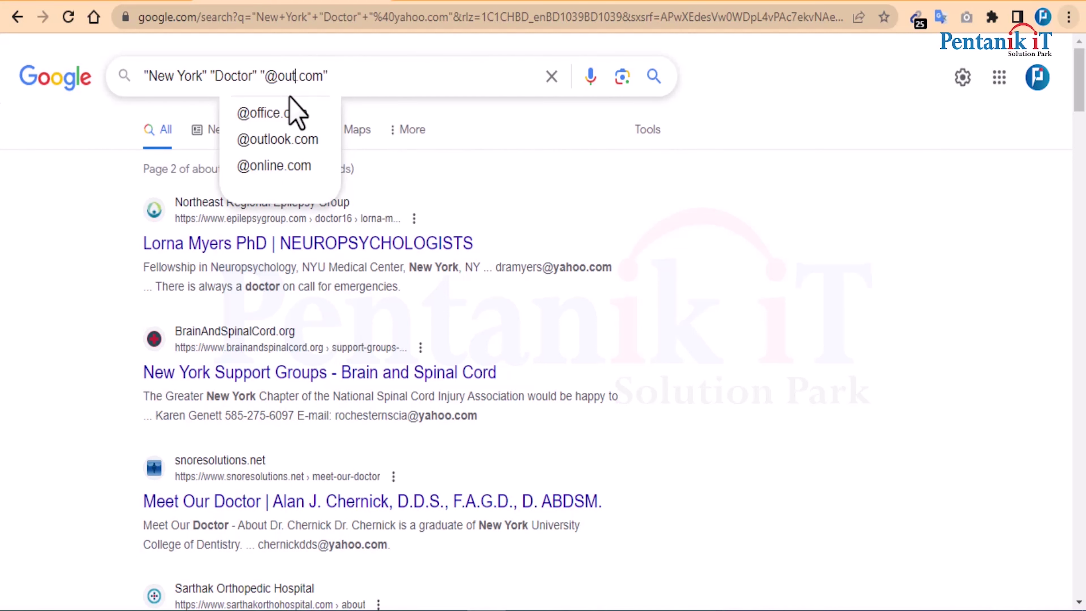
type("look")
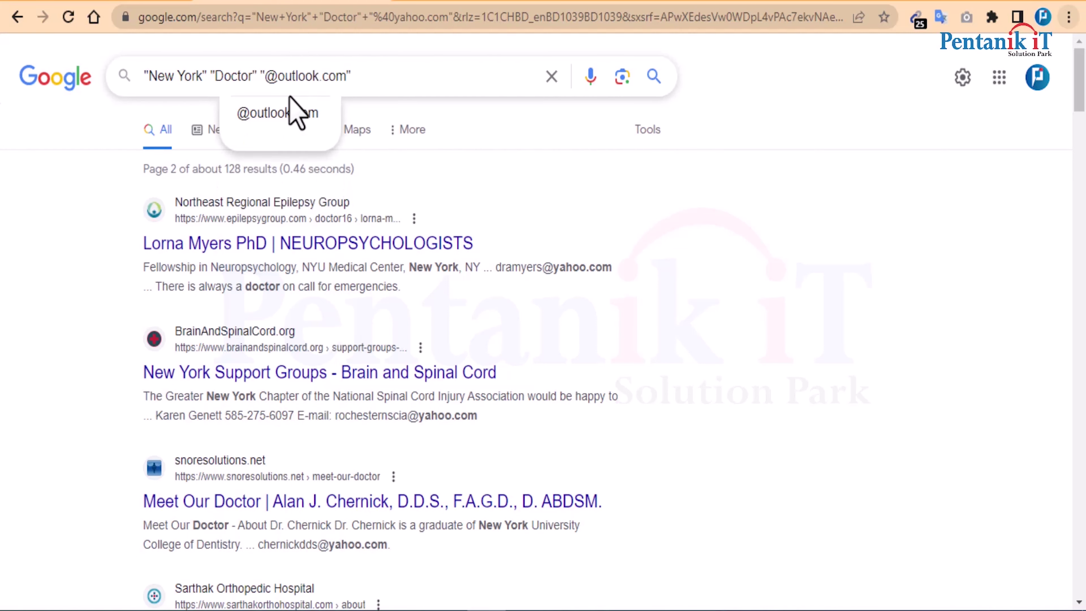
left_click(295, 113)
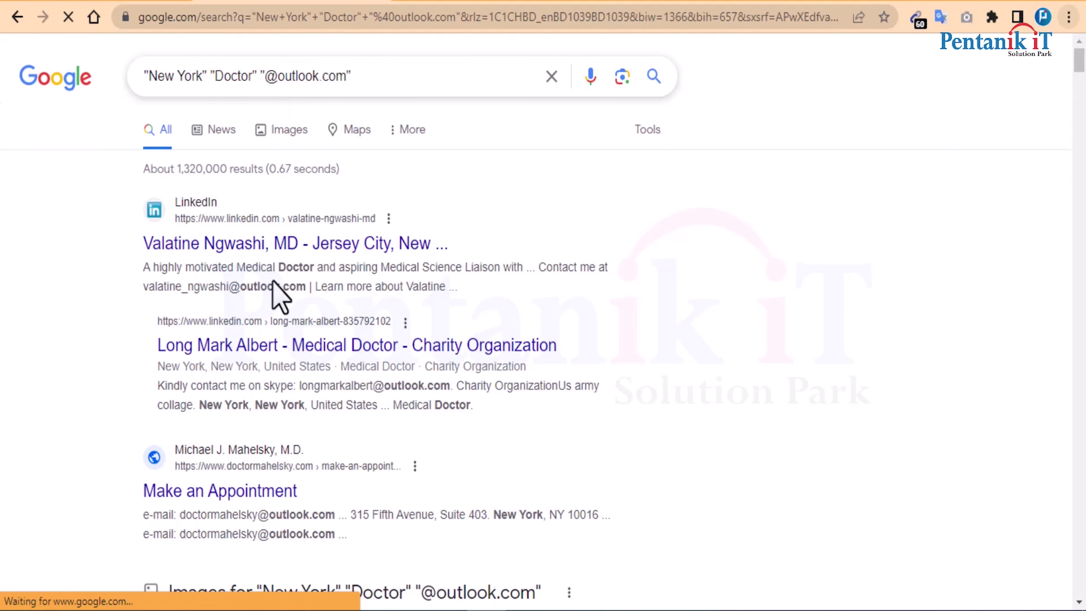
Copy all Outlook addresses found by Email Extractor and paste them in Excel column A starting at cell A302
left_click(914, 19)
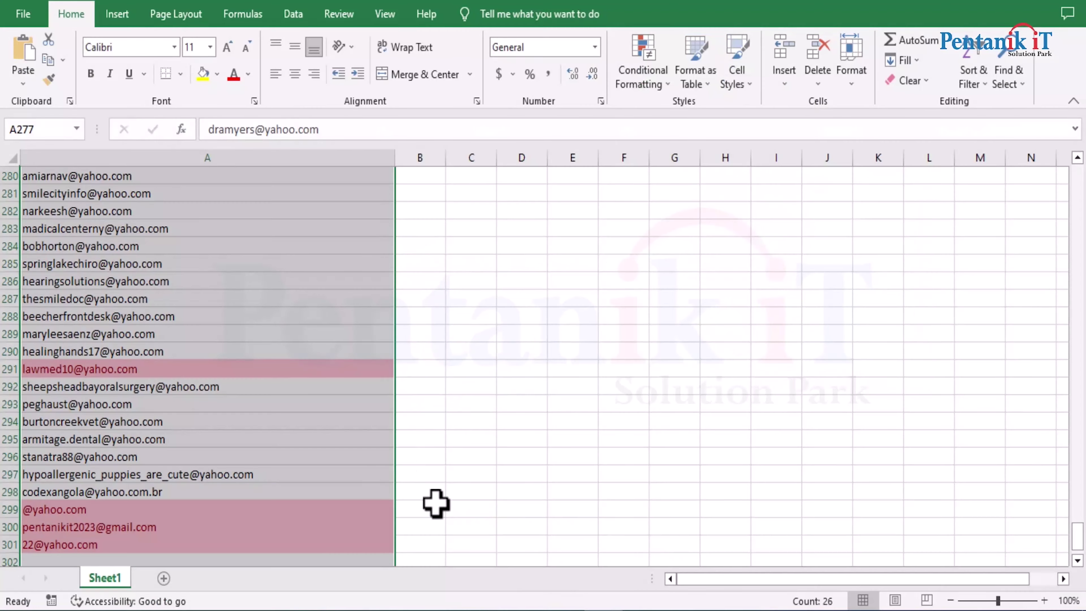
scroll(436, 502, "down", 8)
scroll(376, 398, "up", 1)
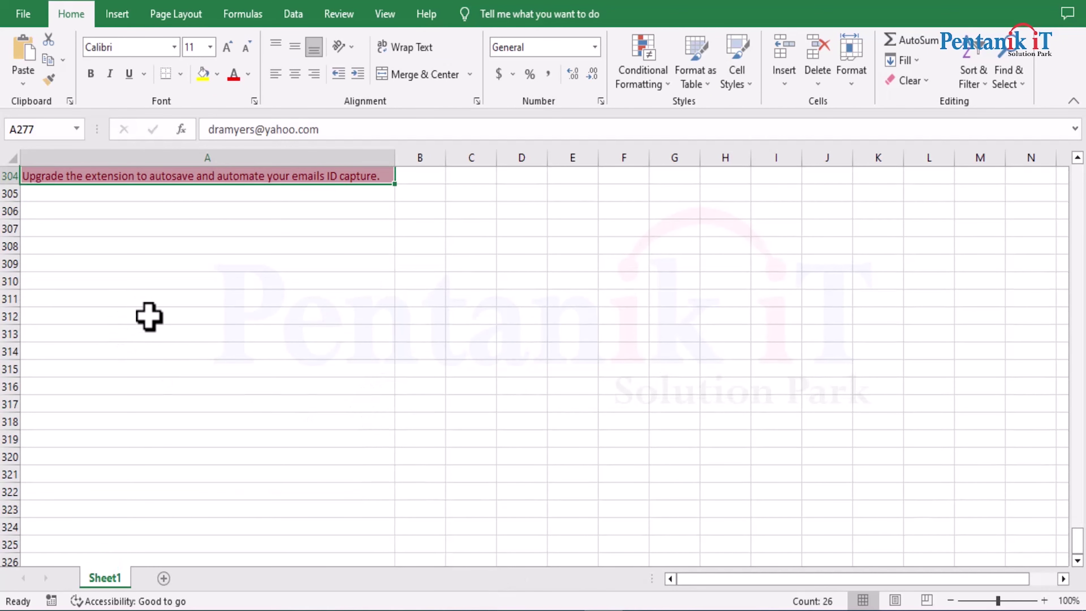
scroll(142, 312, "up", 3)
left_click(81, 300)
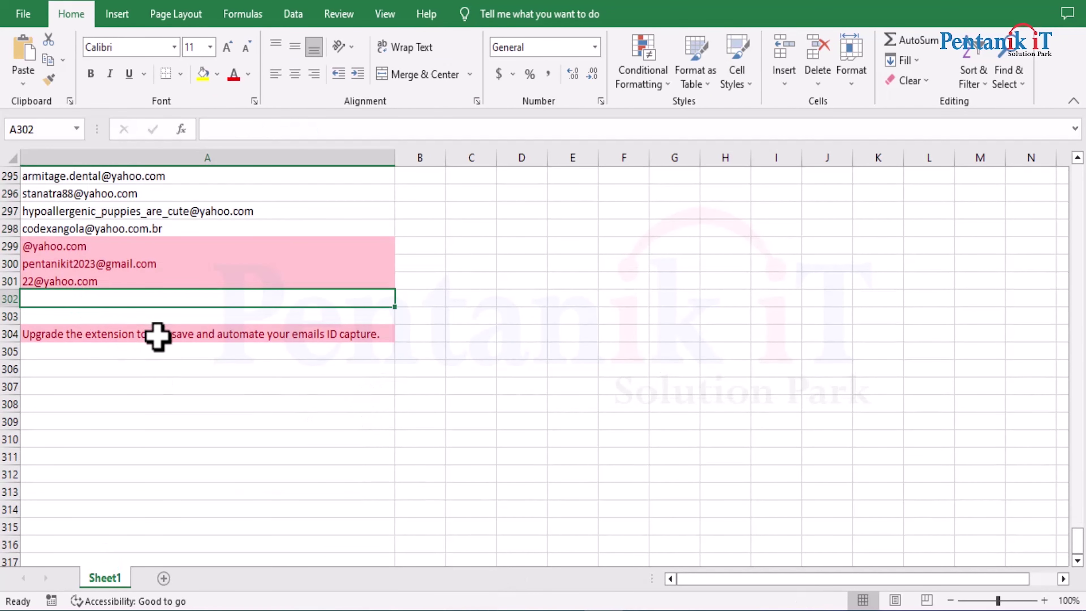
key("ctrl+v")
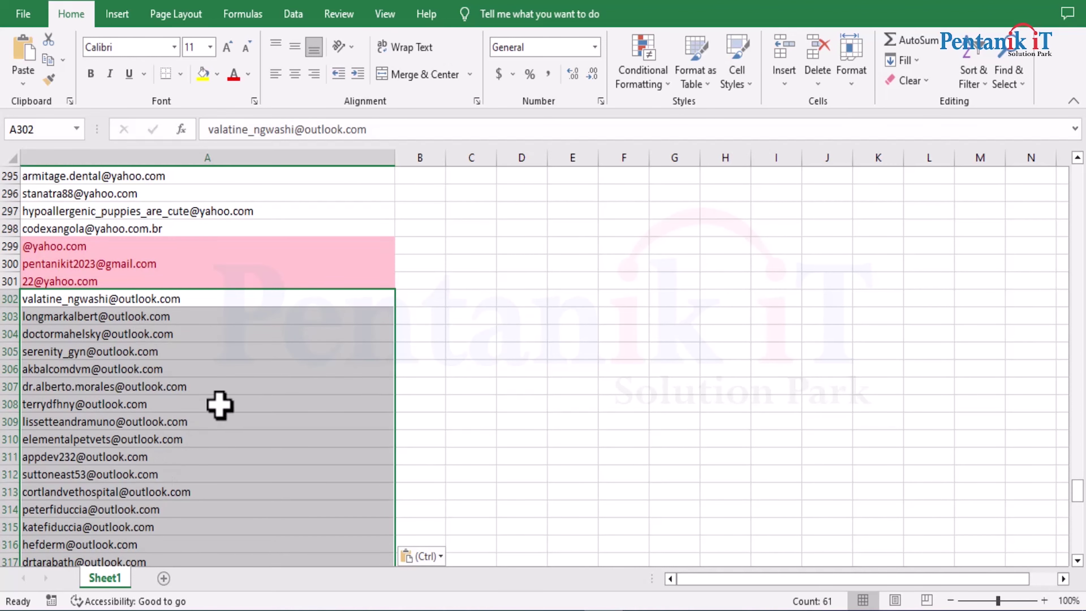
scroll(198, 424, "down", 20)
scroll(218, 345, "up", 1)
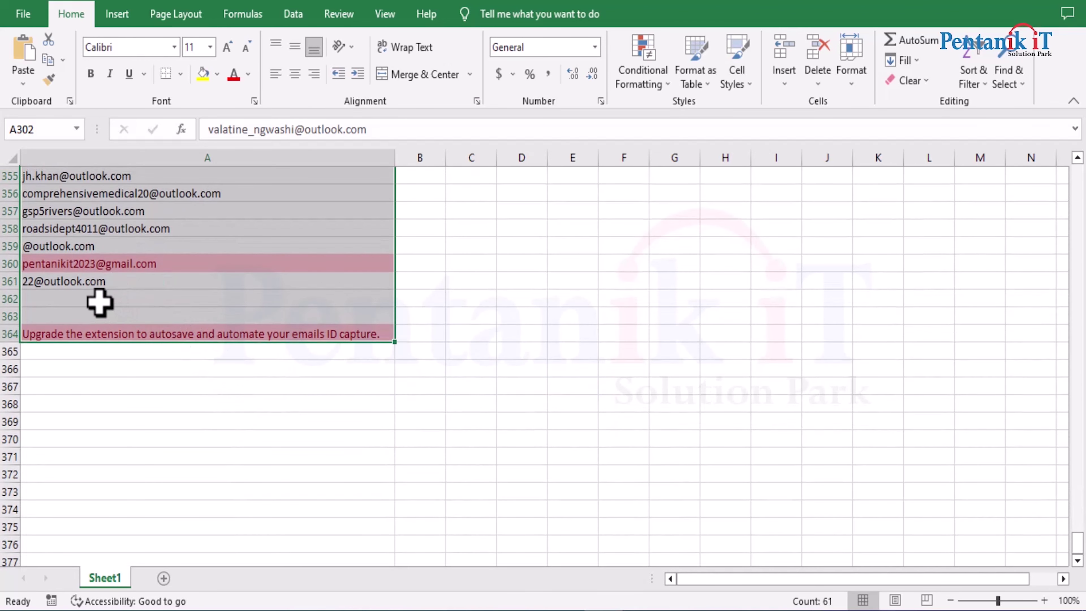
left_click(94, 301)
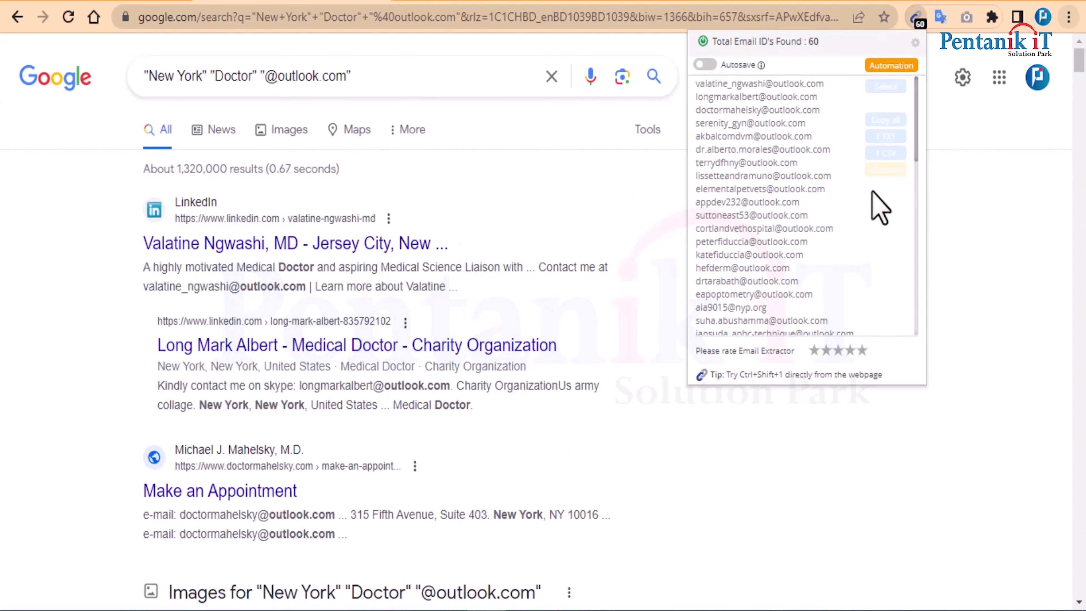
Switch back to Chrome and open page 2 of the Outlook search results
left_click(959, 152)
scroll(1079, 116, "down", 6)
left_click_drag(1080, 107, 1083, 556)
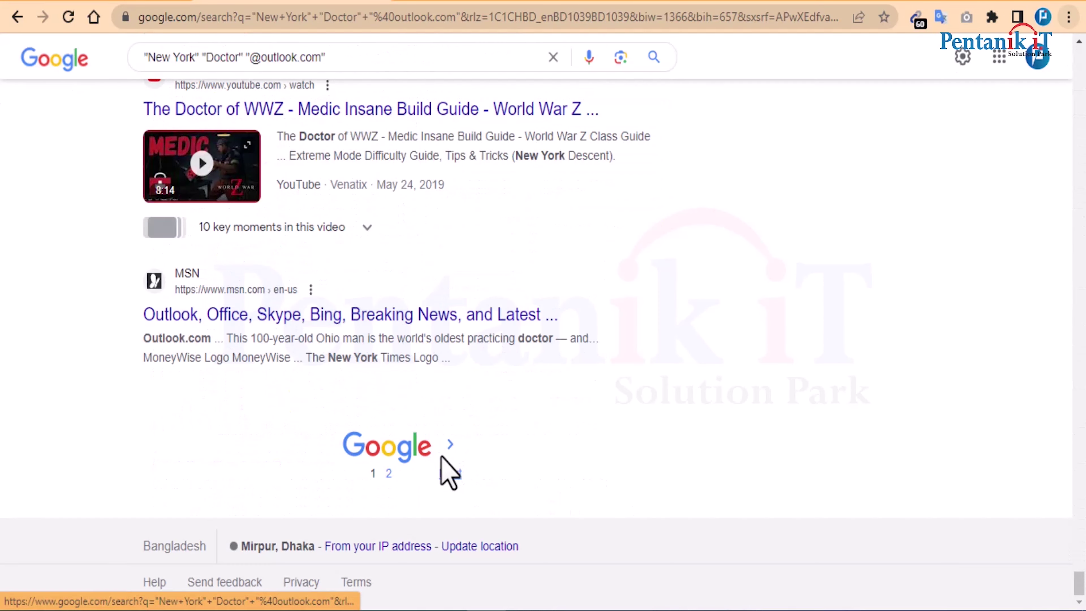
left_click(389, 473)
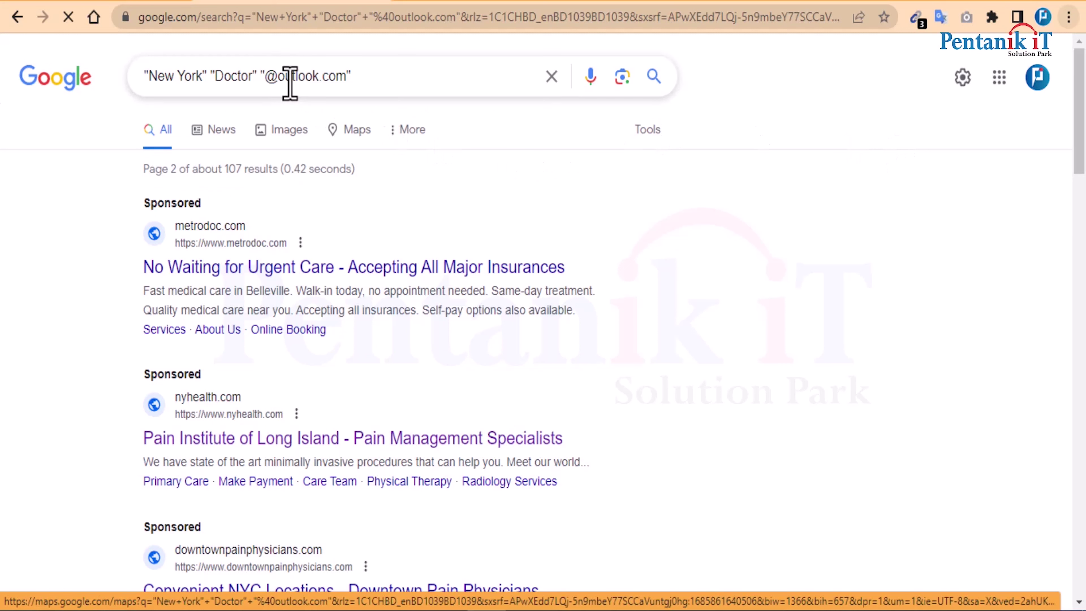
double_click(307, 81)
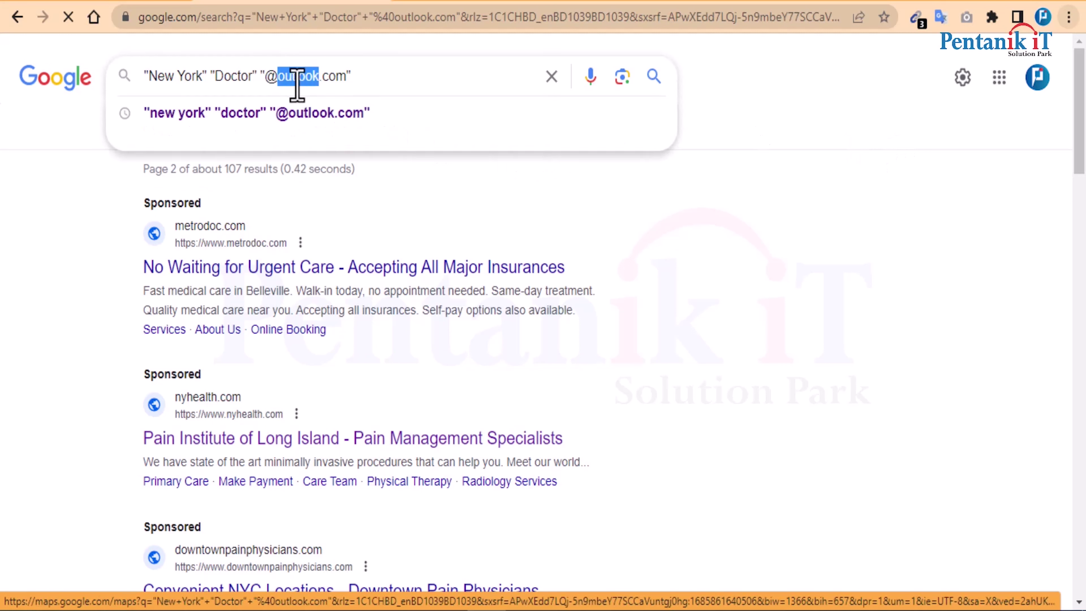
type("hotmai")
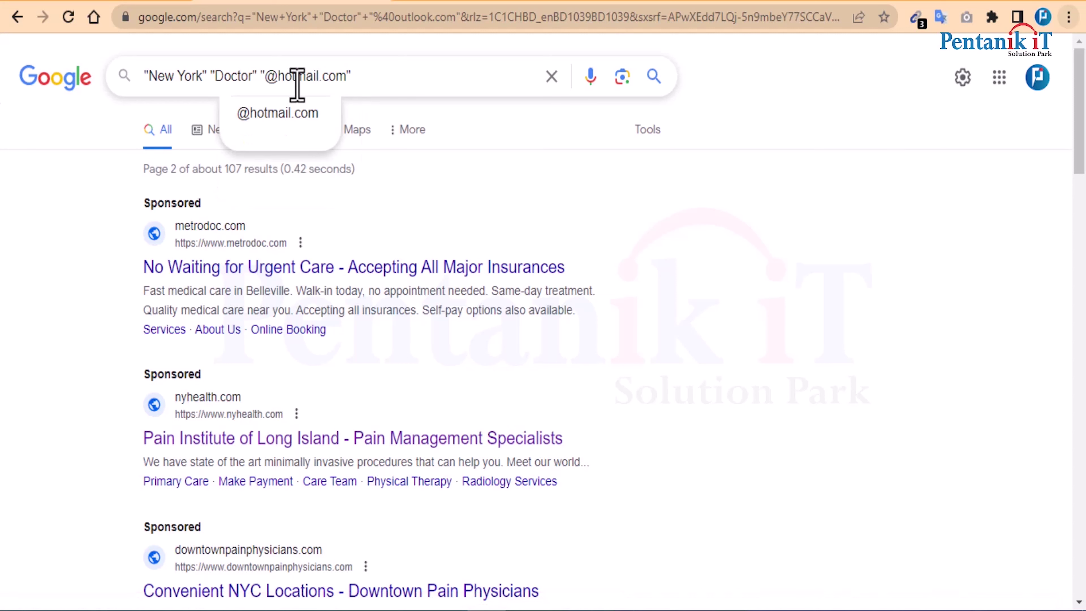
key("Return")
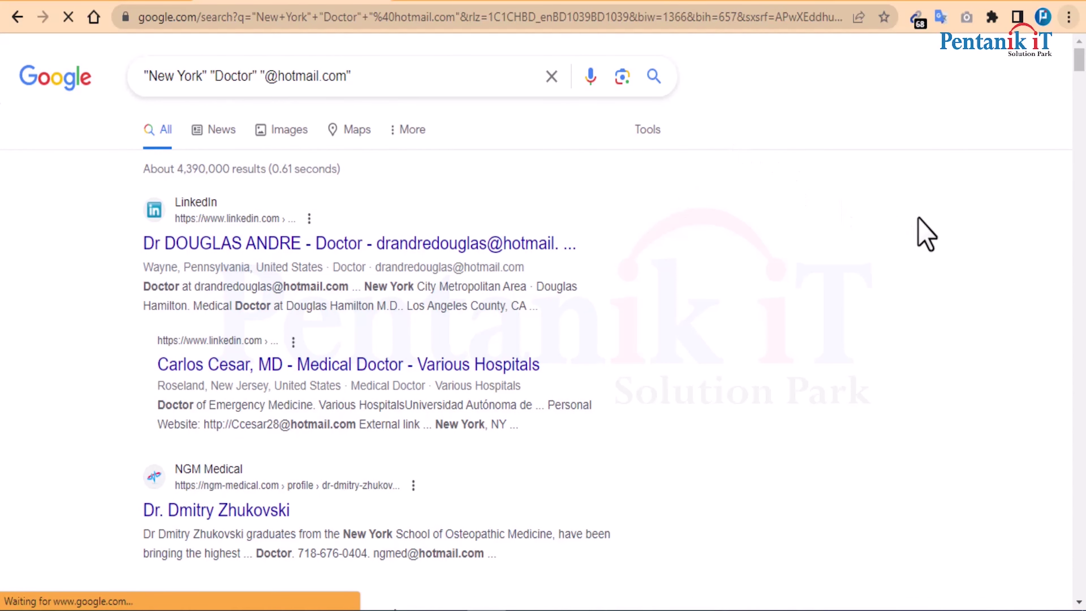
Copy all Hotmail addresses Email Extractor found and paste them in Excel starting at cell A362
left_click(916, 18)
left_click(880, 121)
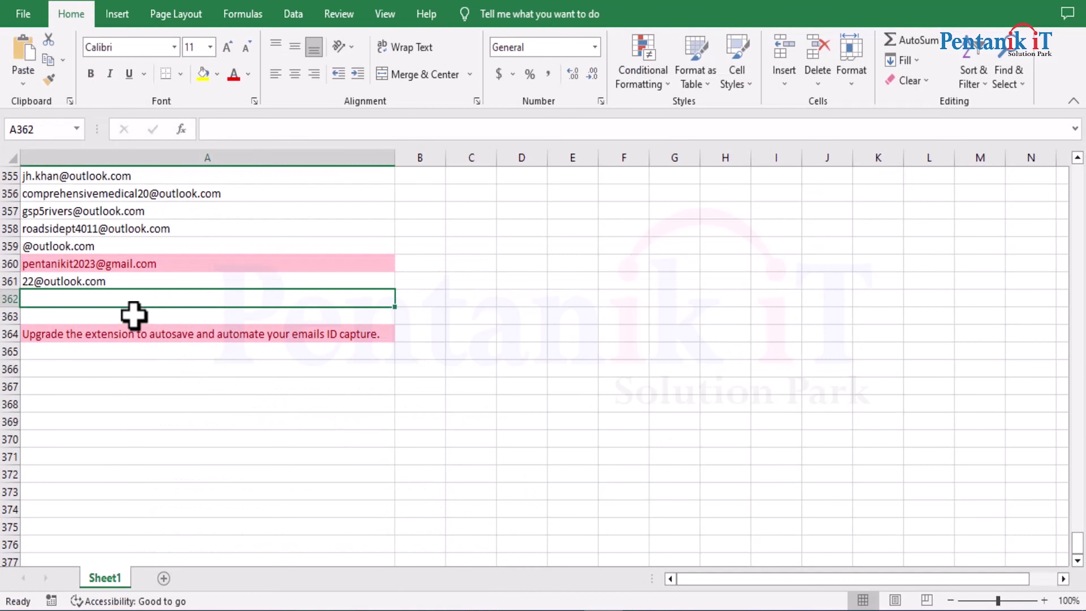
key("ctrl+v")
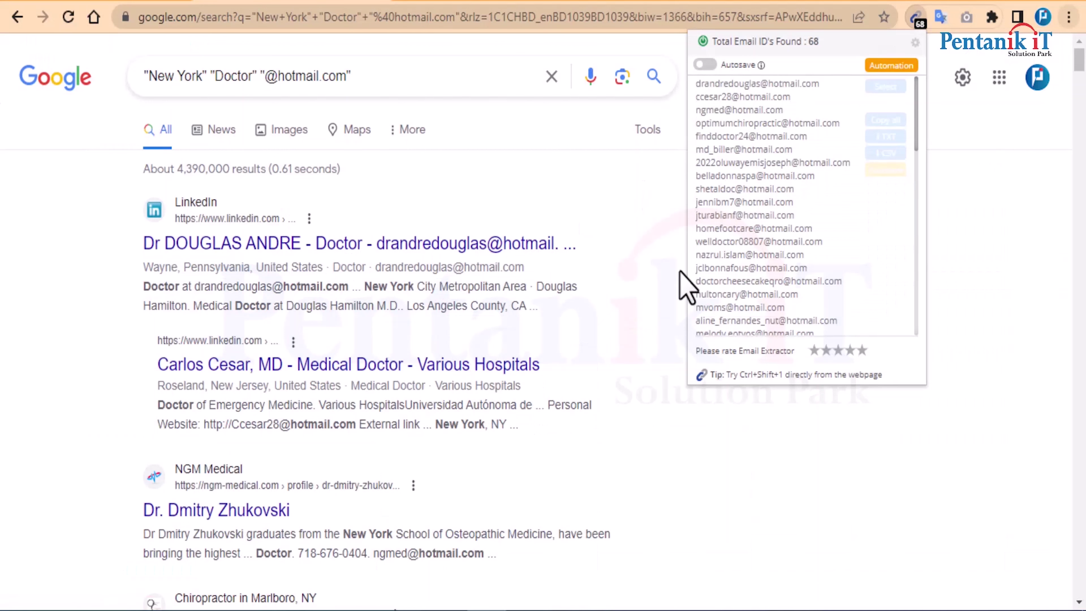
Return to Chrome, open page 2 of the Hotmail results and copy all addresses Email Extractor found there
left_click(1022, 179)
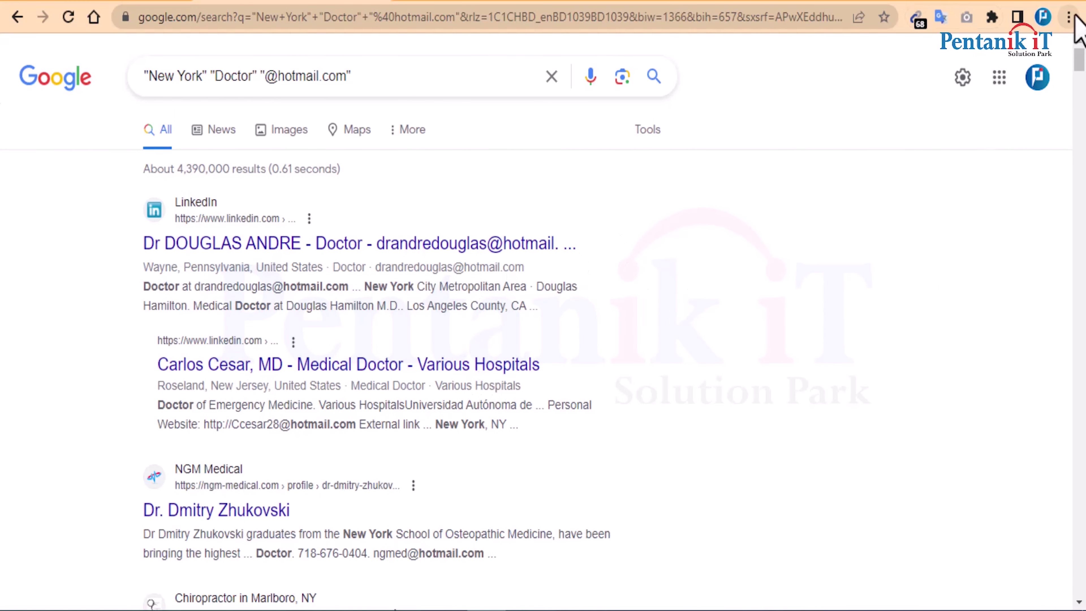
left_click_drag(1078, 59, 1078, 583)
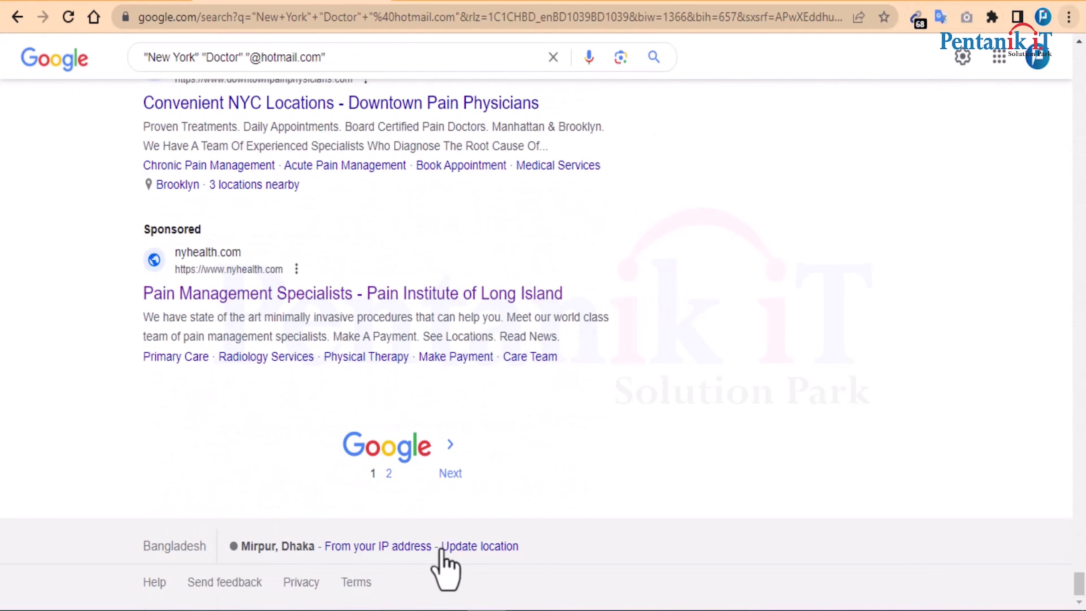
left_click(396, 475)
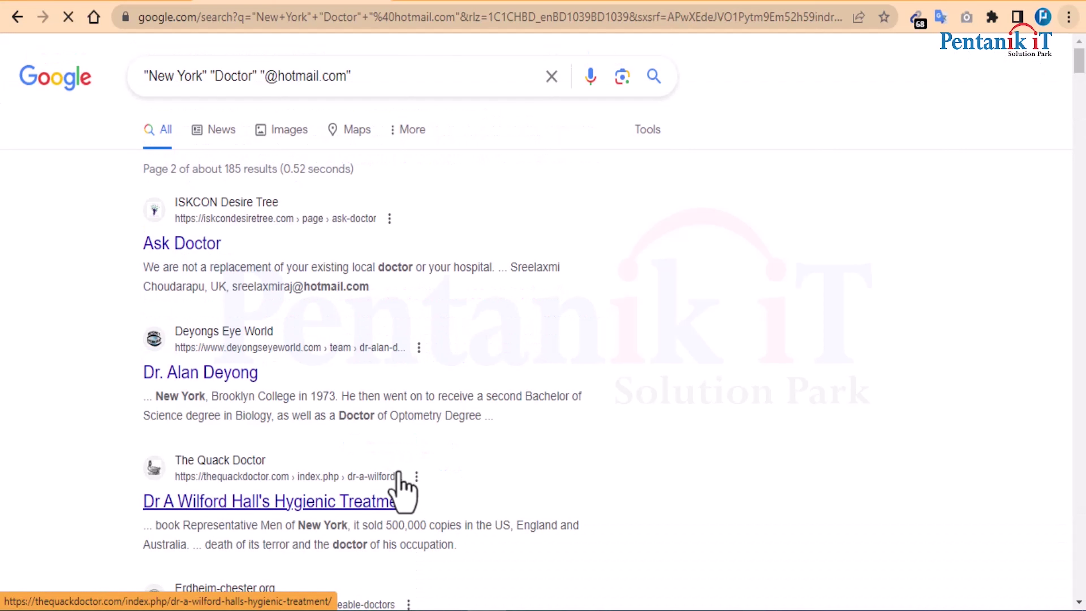
left_click(919, 23)
left_click(891, 120)
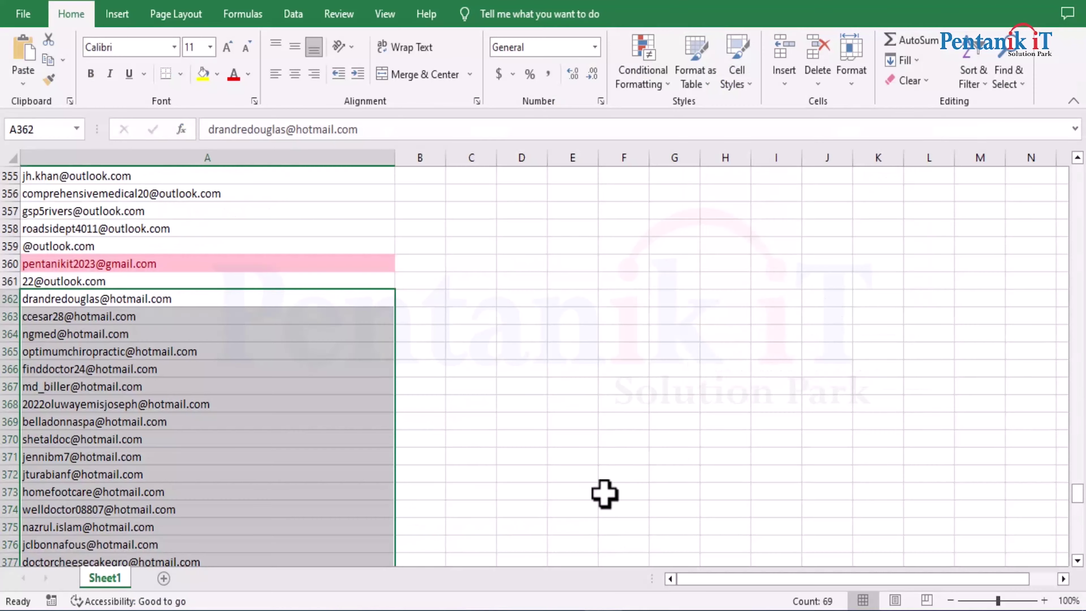
Switch to Excel and paste the second-page Hotmail addresses into column A starting at cell A430
scroll(604, 471, "down", 20)
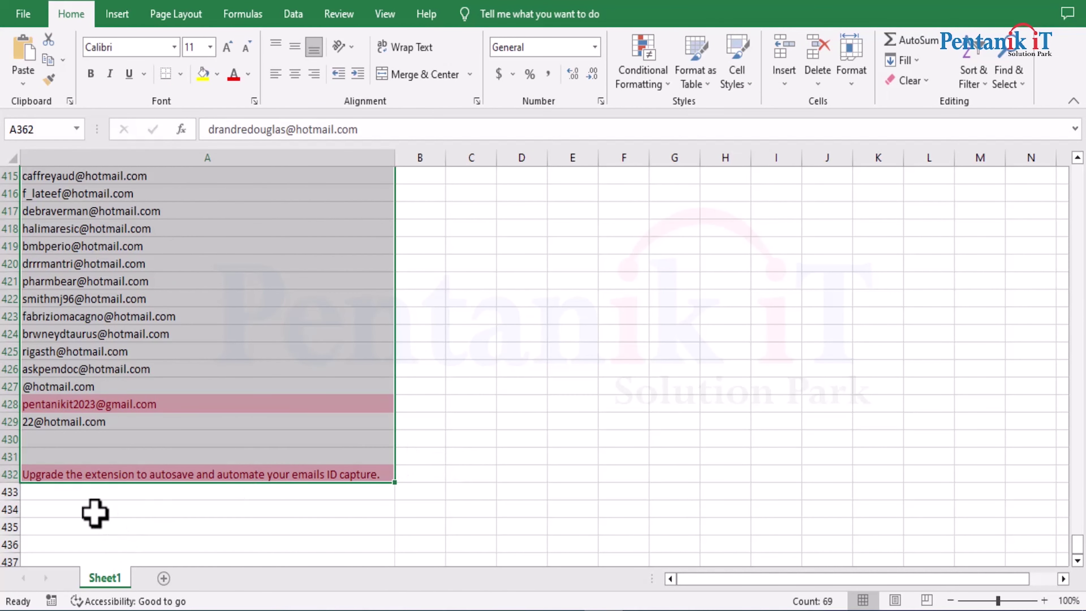
left_click(60, 493)
left_click(66, 440)
key("ctrl+v")
scroll(443, 415, "down", 20)
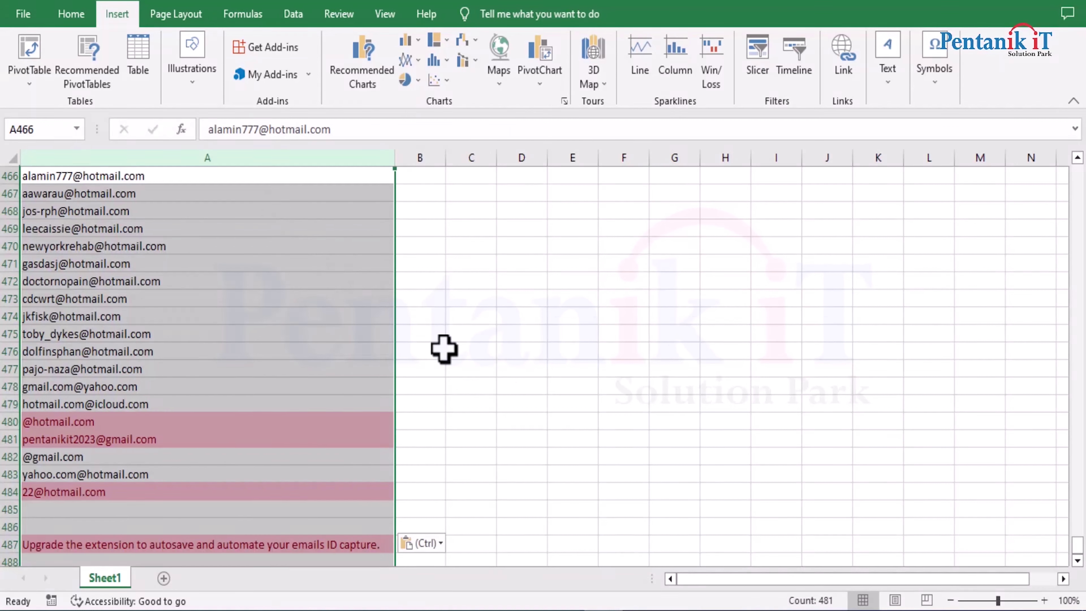
Delete rows 480 and 481 near the end of the list, and clear the leftover entries in rows 482 to 488
scroll(513, 347, "down", 6)
scroll(571, 353, "up", 6)
scroll(573, 350, "up", 6)
scroll(468, 358, "down", 5)
left_click(470, 351)
scroll(332, 338, "down", 11)
scroll(335, 339, "up", 7)
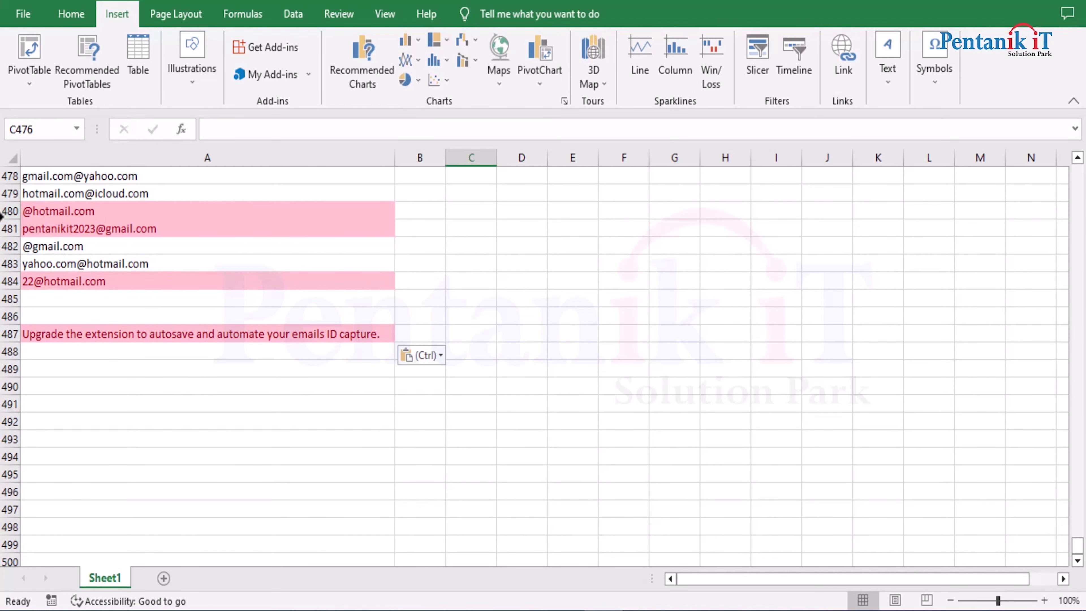
left_click_drag(2, 210, 24, 228)
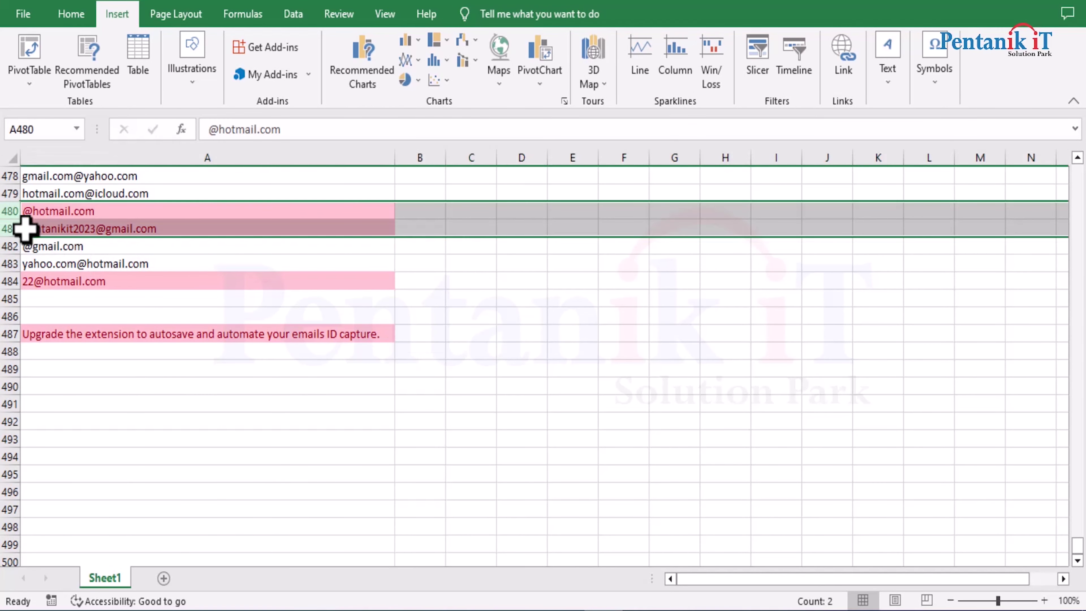
key("ctrl+minus")
left_click_drag(6, 246, 74, 344)
key("Delete")
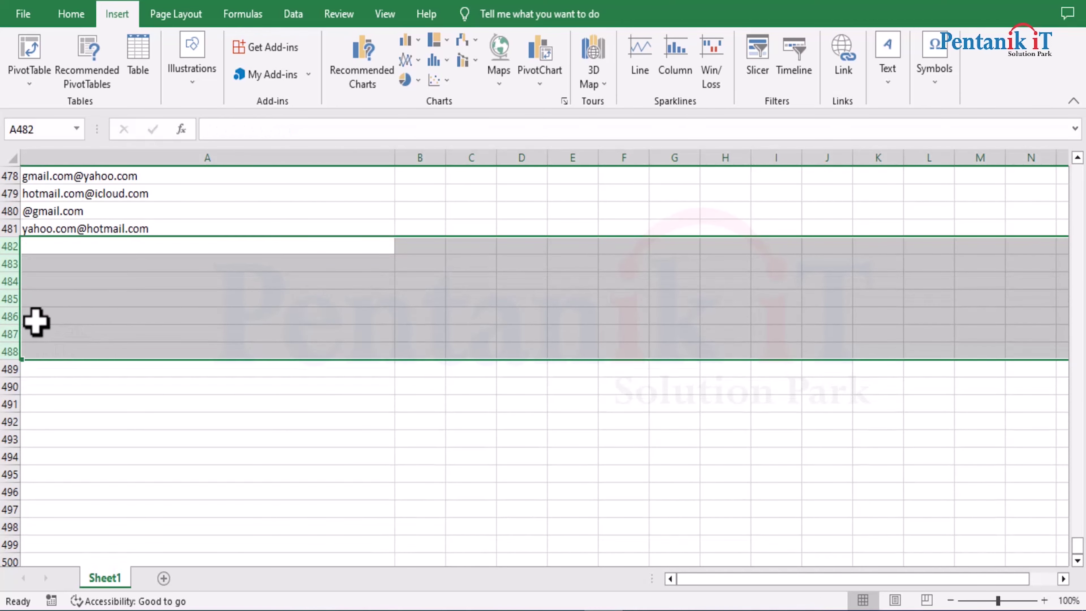
Review the collected addresses in column A from row 1 downward for remaining invalid, highlighted duplicate and extension notice entries
scroll(28, 346, "up", 10)
scroll(215, 340, "down", 6)
scroll(307, 417, "up", 6)
scroll(402, 433, "up", 20)
left_click_drag(1079, 469, 1079, 176)
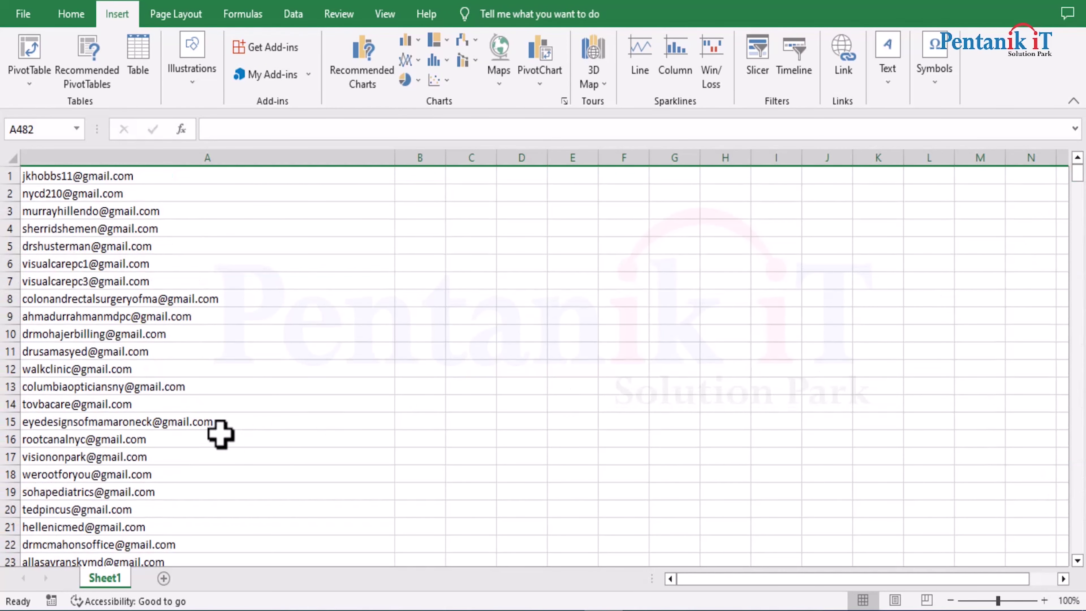
scroll(226, 445, "down", 20)
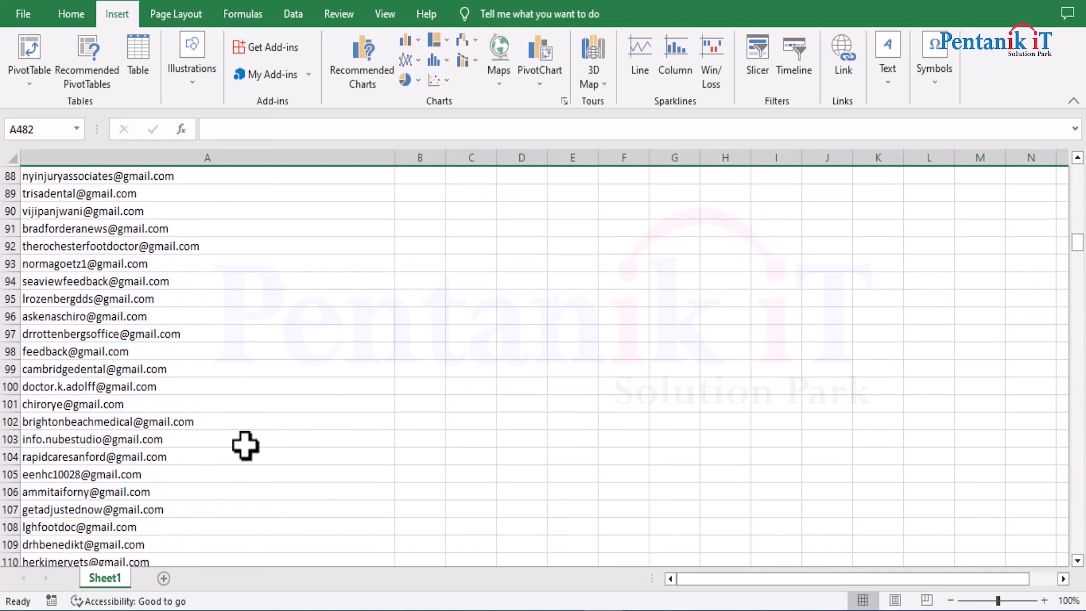
scroll(244, 455, "down", 20)
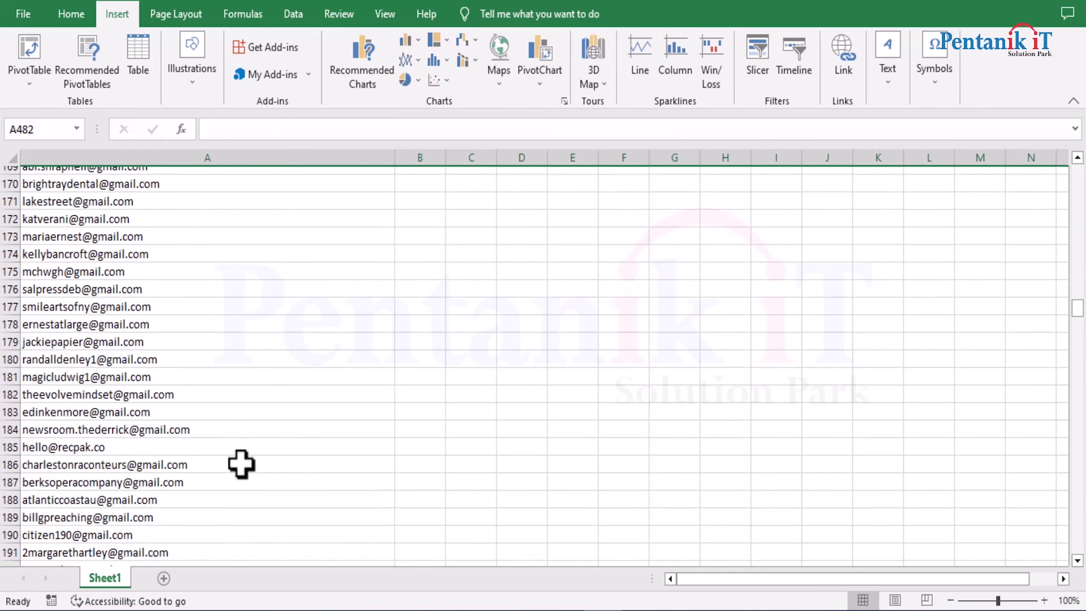
scroll(240, 468, "up", 5)
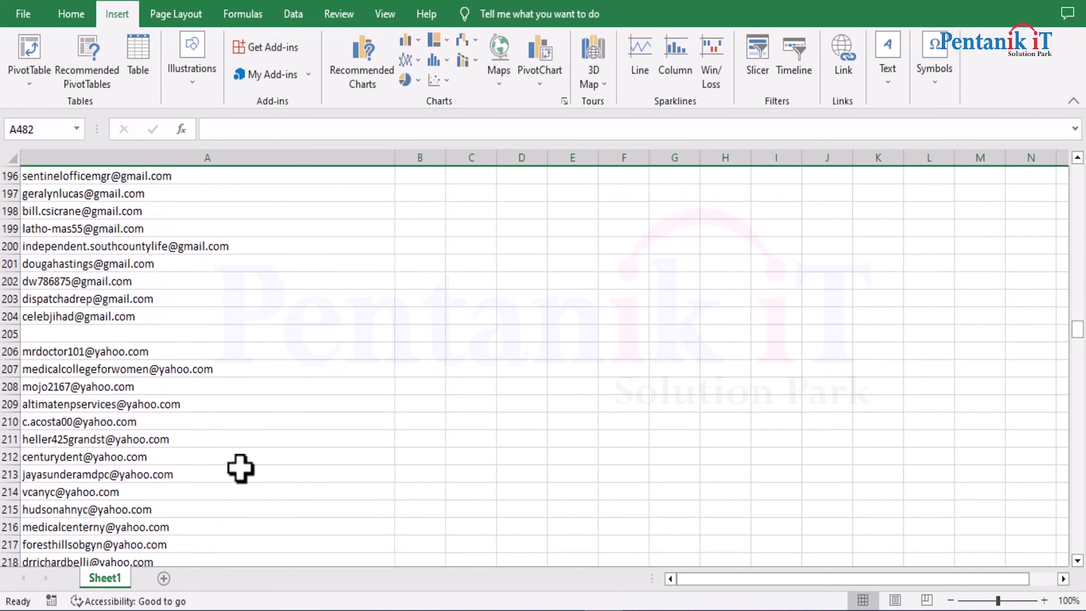
scroll(240, 468, "down", 20)
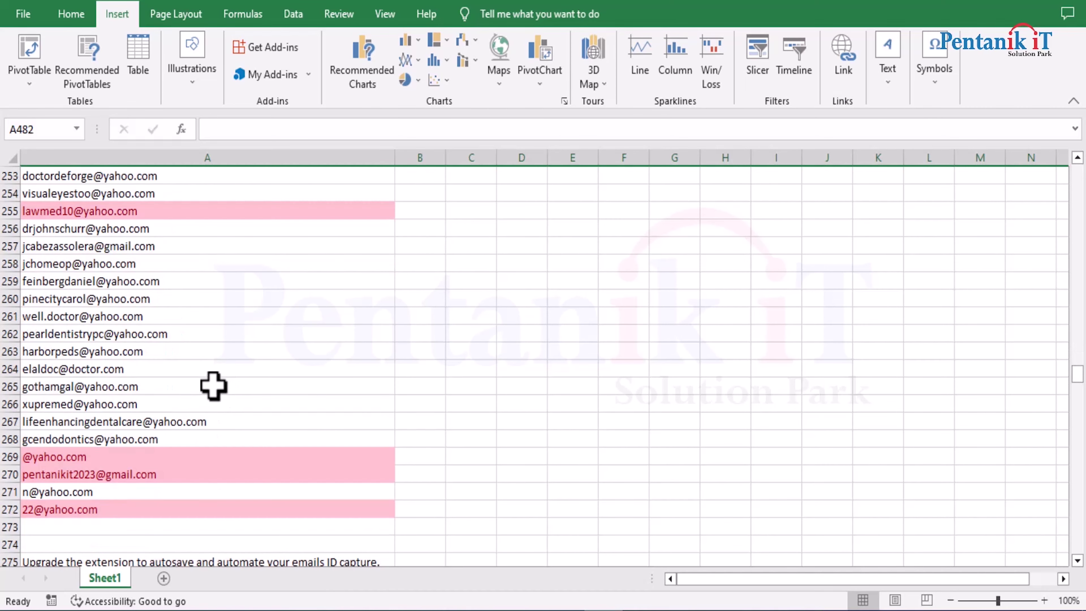